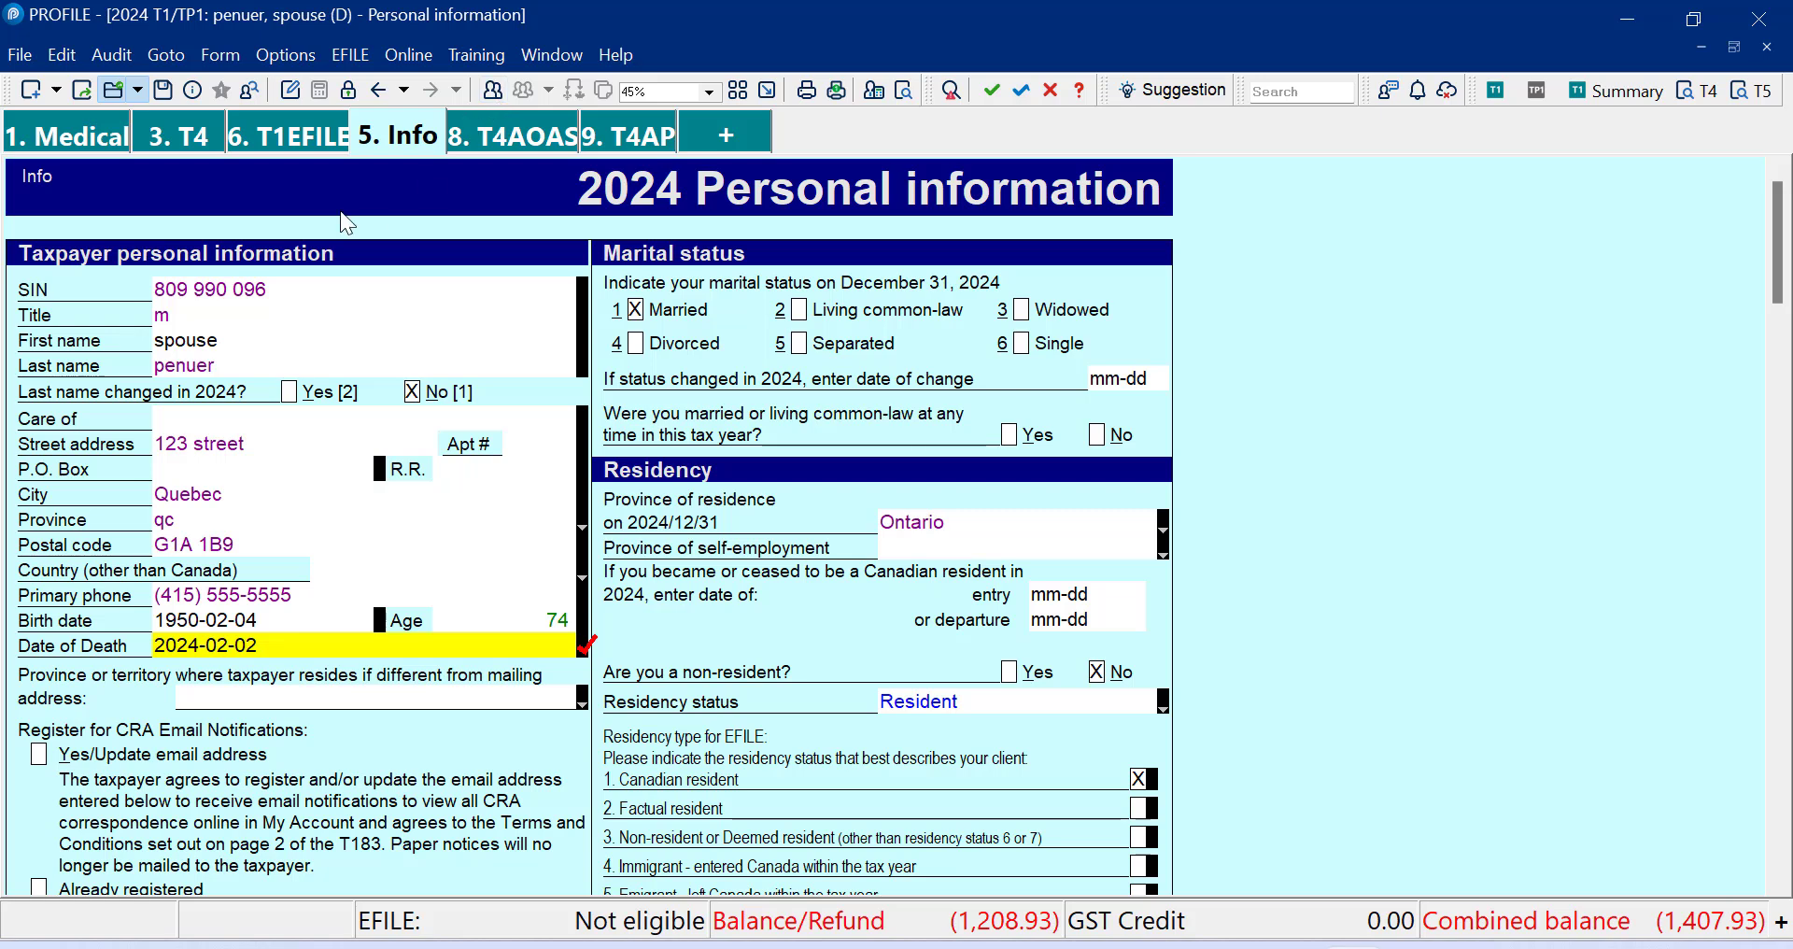
# Review the deceased taxpayer's T4A(OAS), T4A(P) and T4 slips, return to the Info form and dismiss the notifications.
pyautogui.click(547, 138)
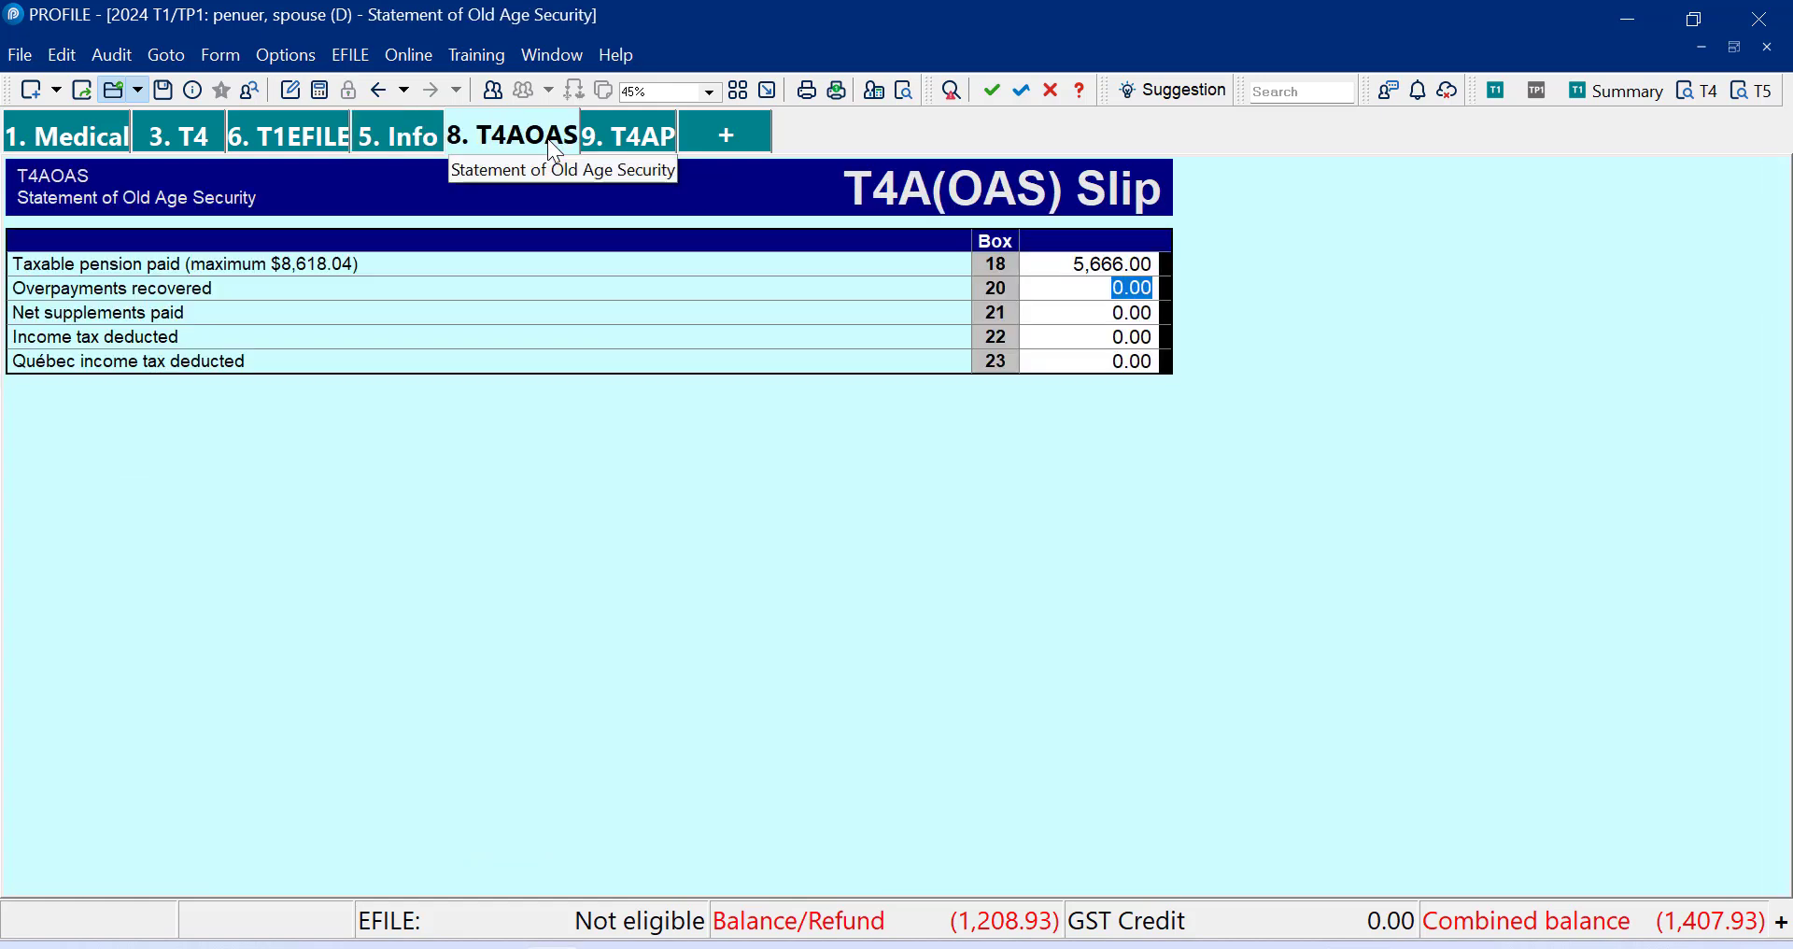
pyautogui.click(607, 141)
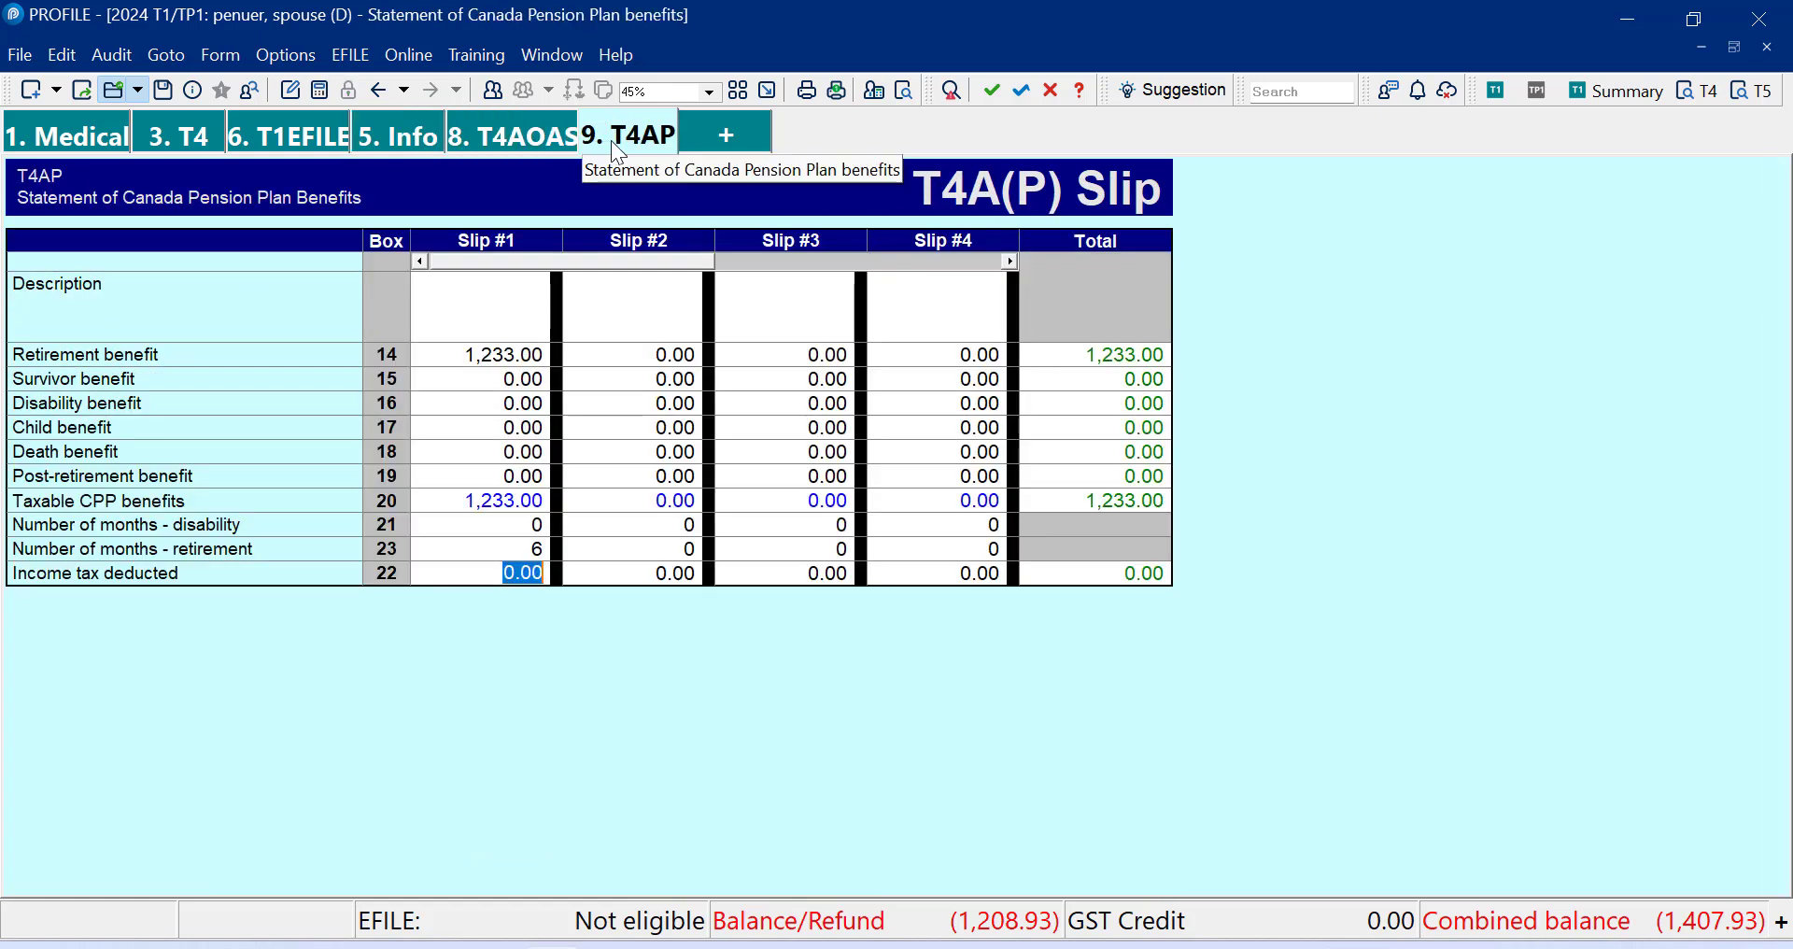
pyautogui.click(189, 139)
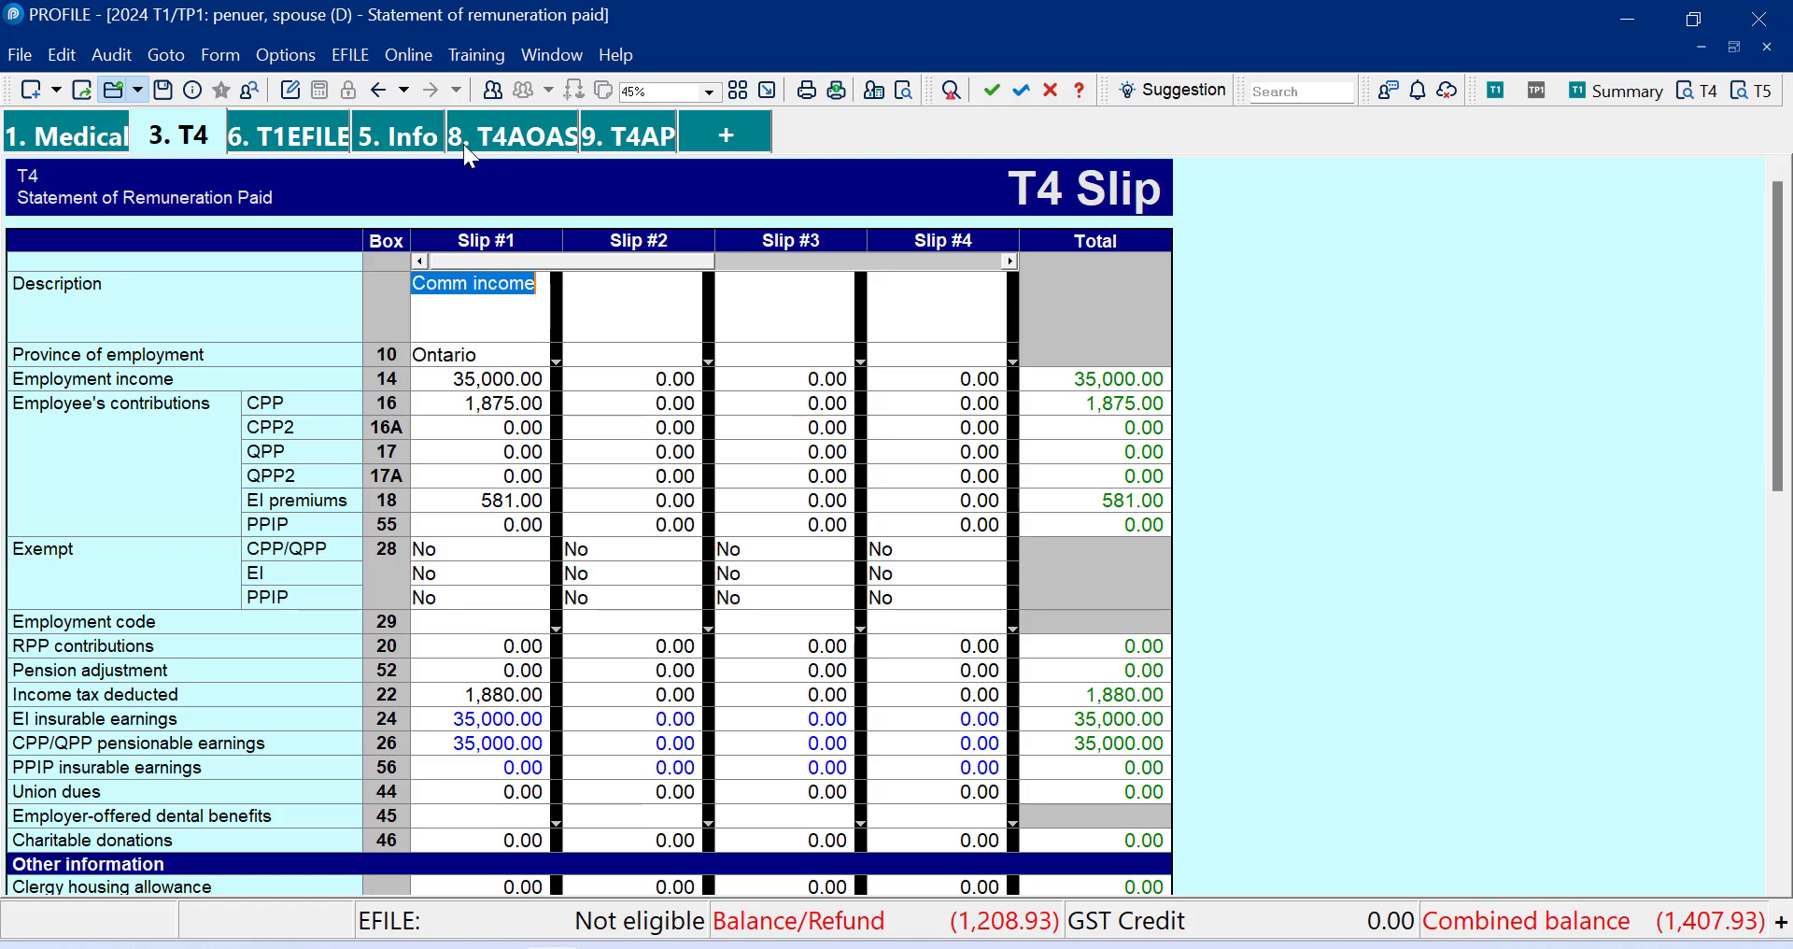
pyautogui.click(418, 140)
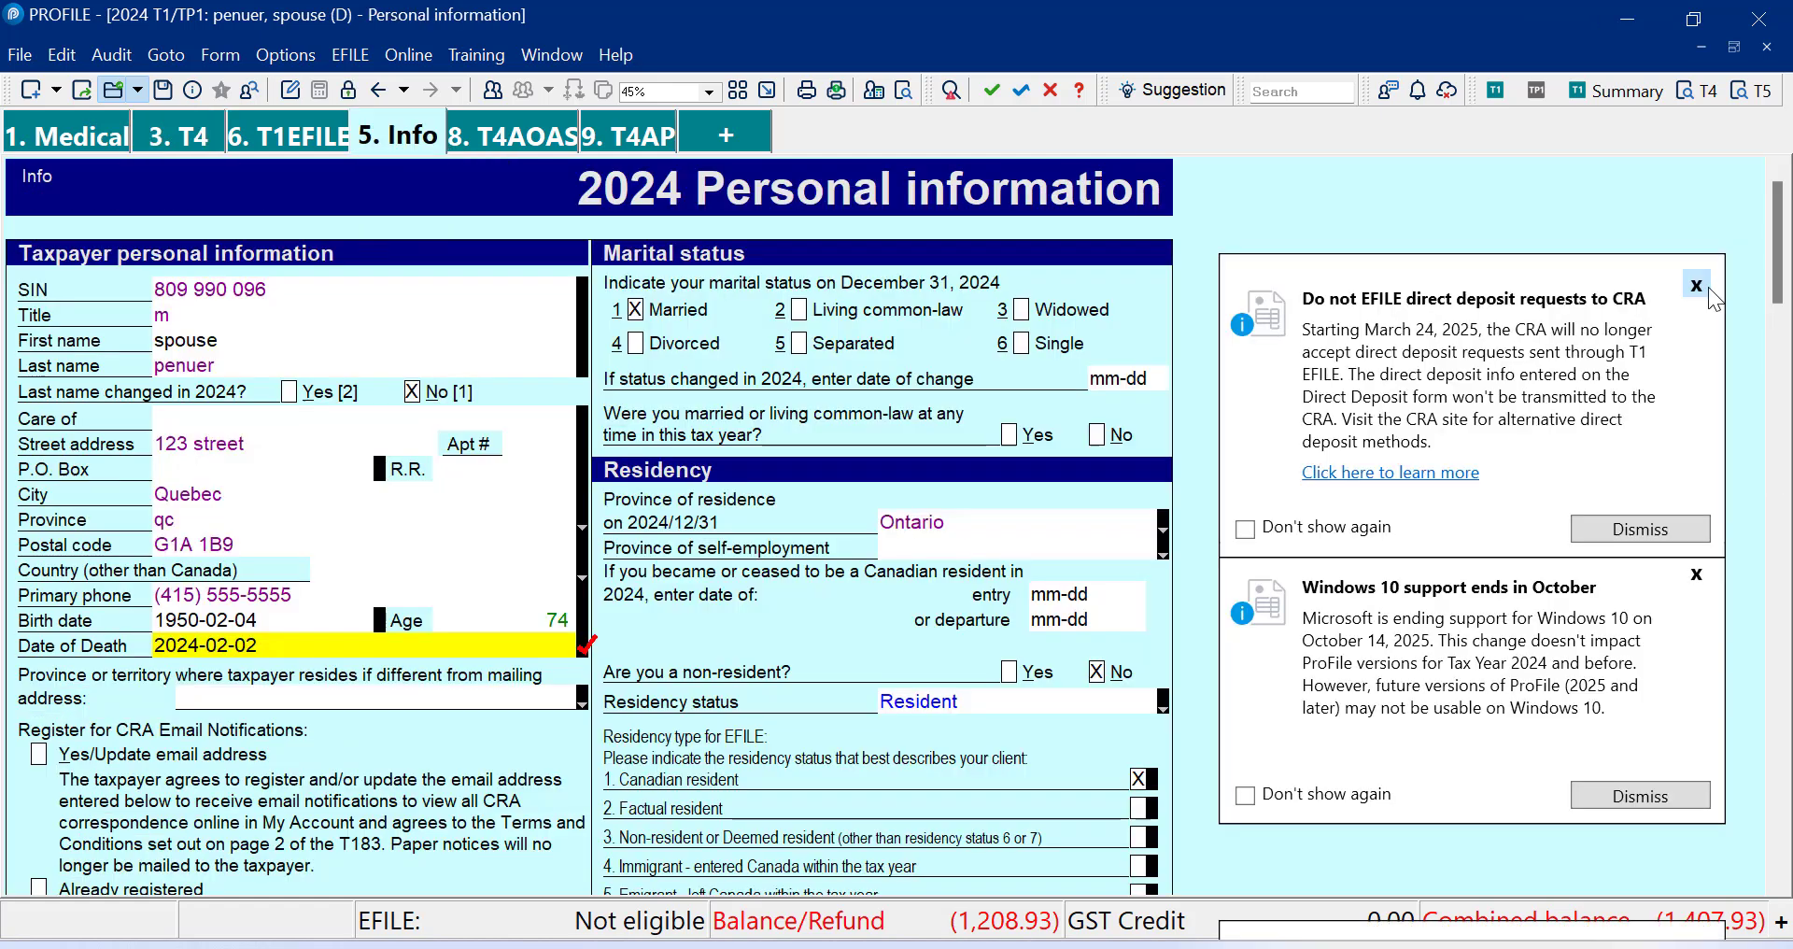
pyautogui.click(1705, 289)
pyautogui.click(1640, 794)
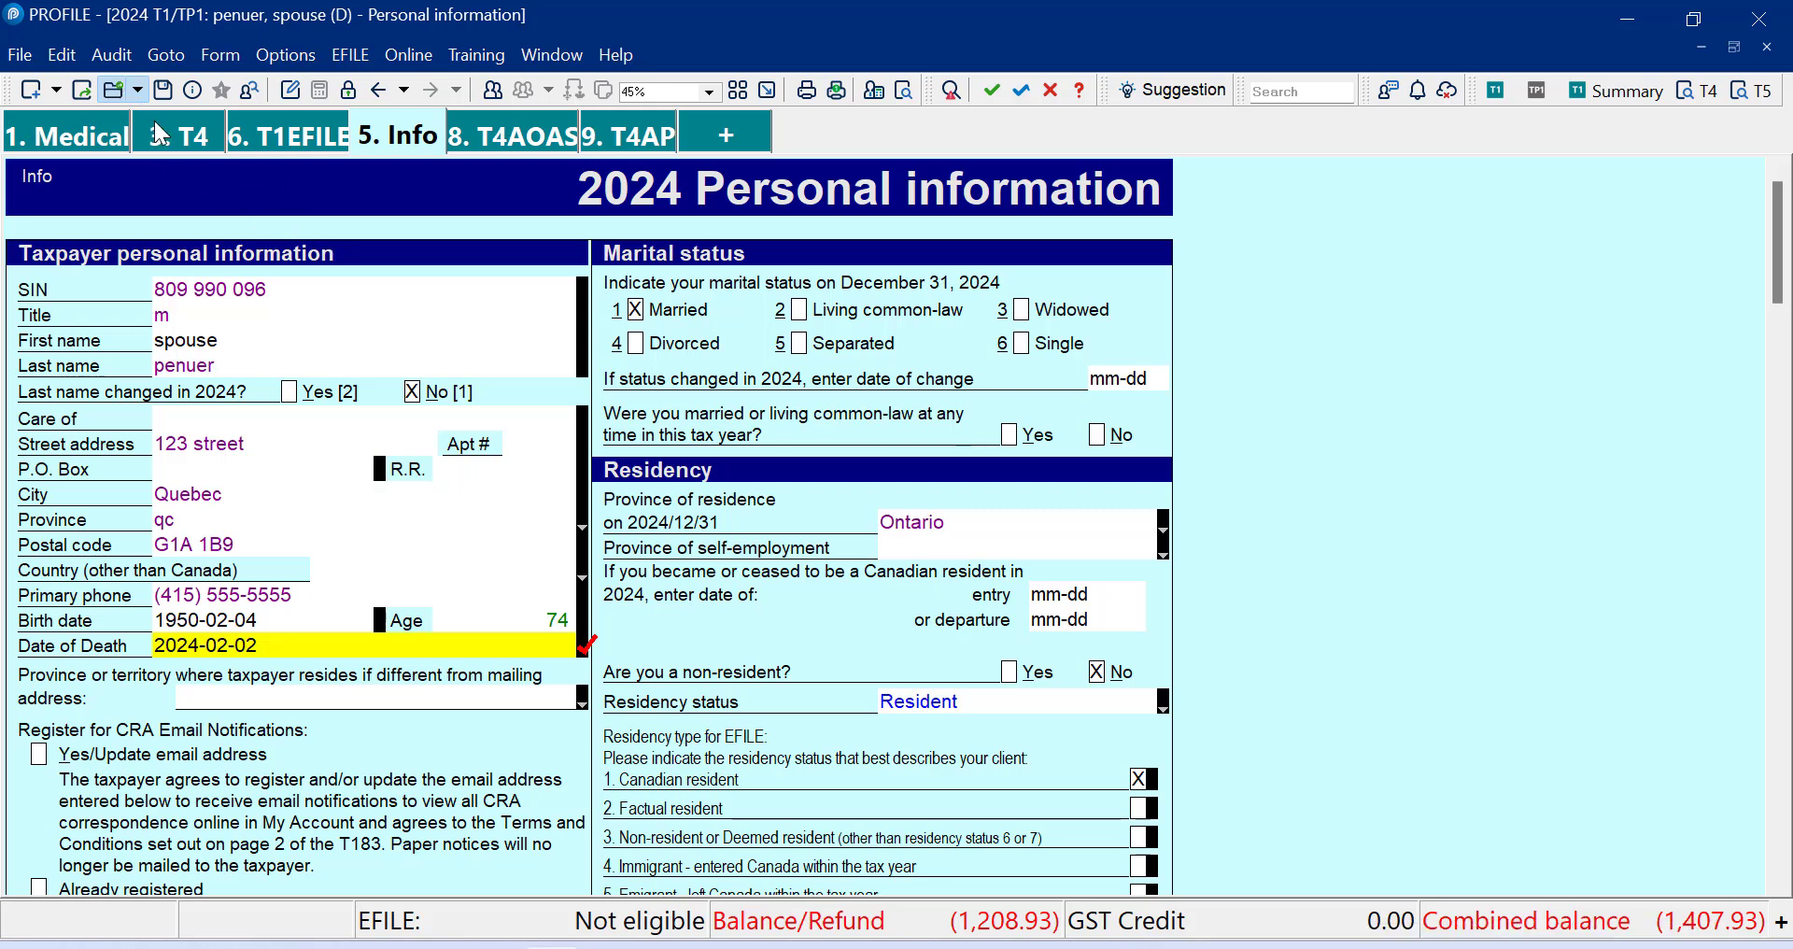
# Copy the deceased taxpayer's Info form and create a new 2024 T1/TP1 return.
pyautogui.click(69, 59)
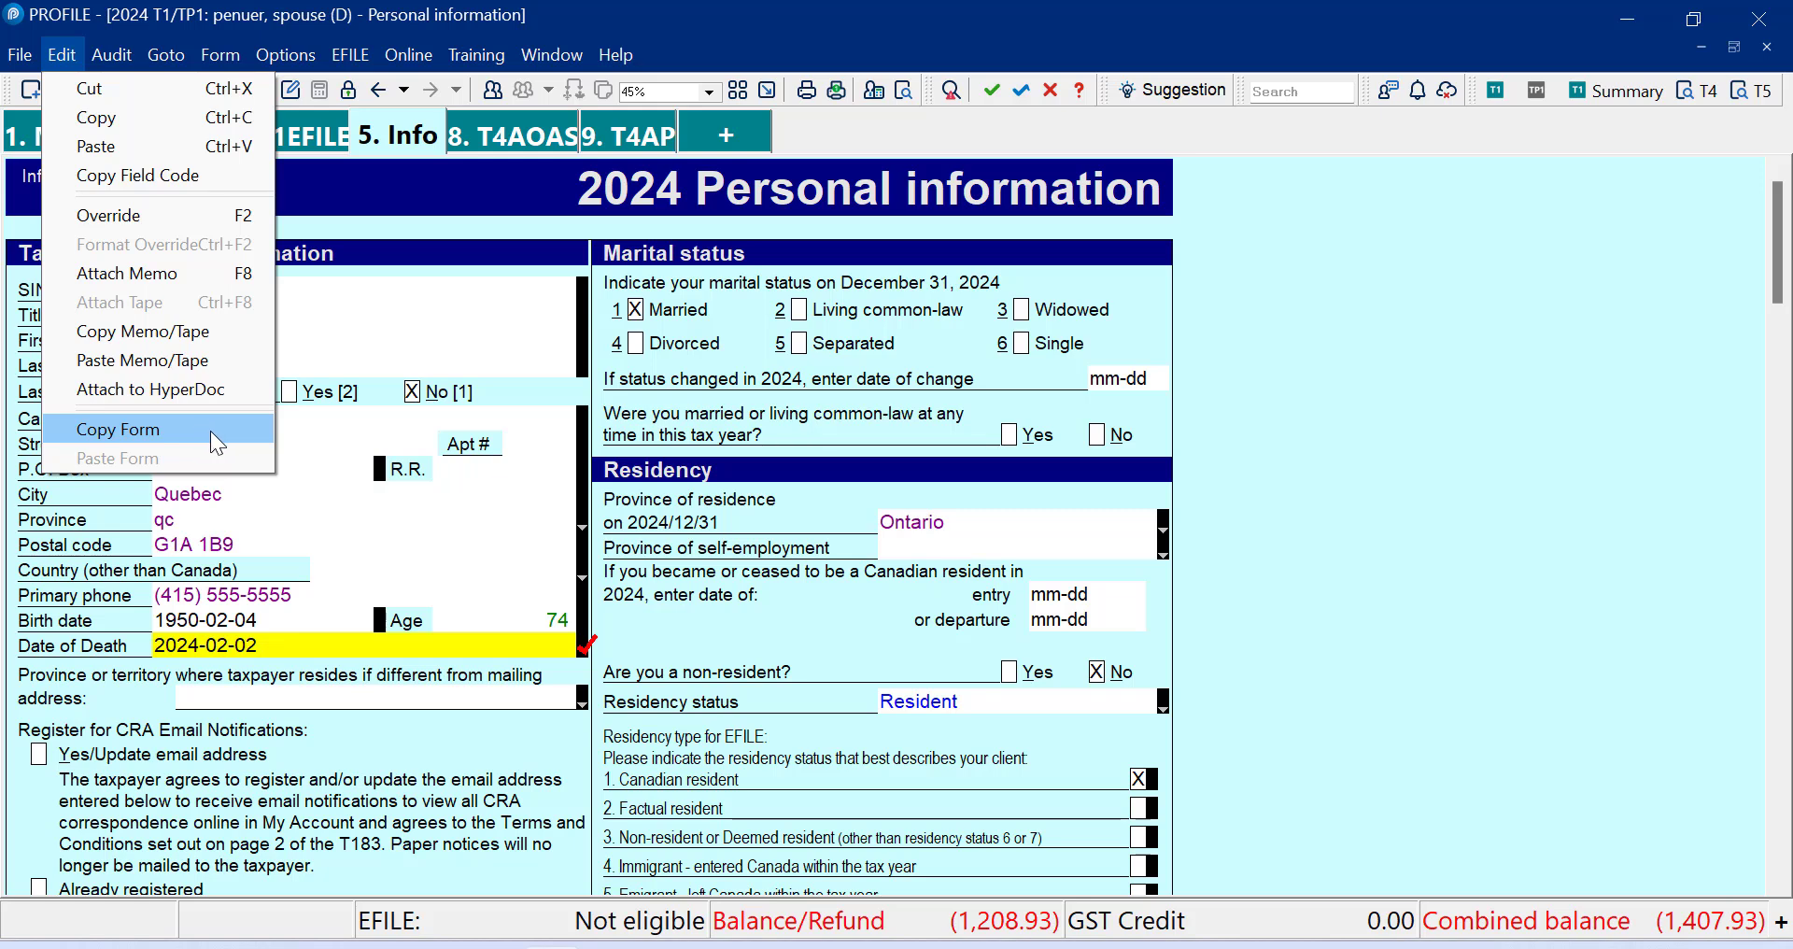
pyautogui.moveTo(23, 56)
pyautogui.click(101, 89)
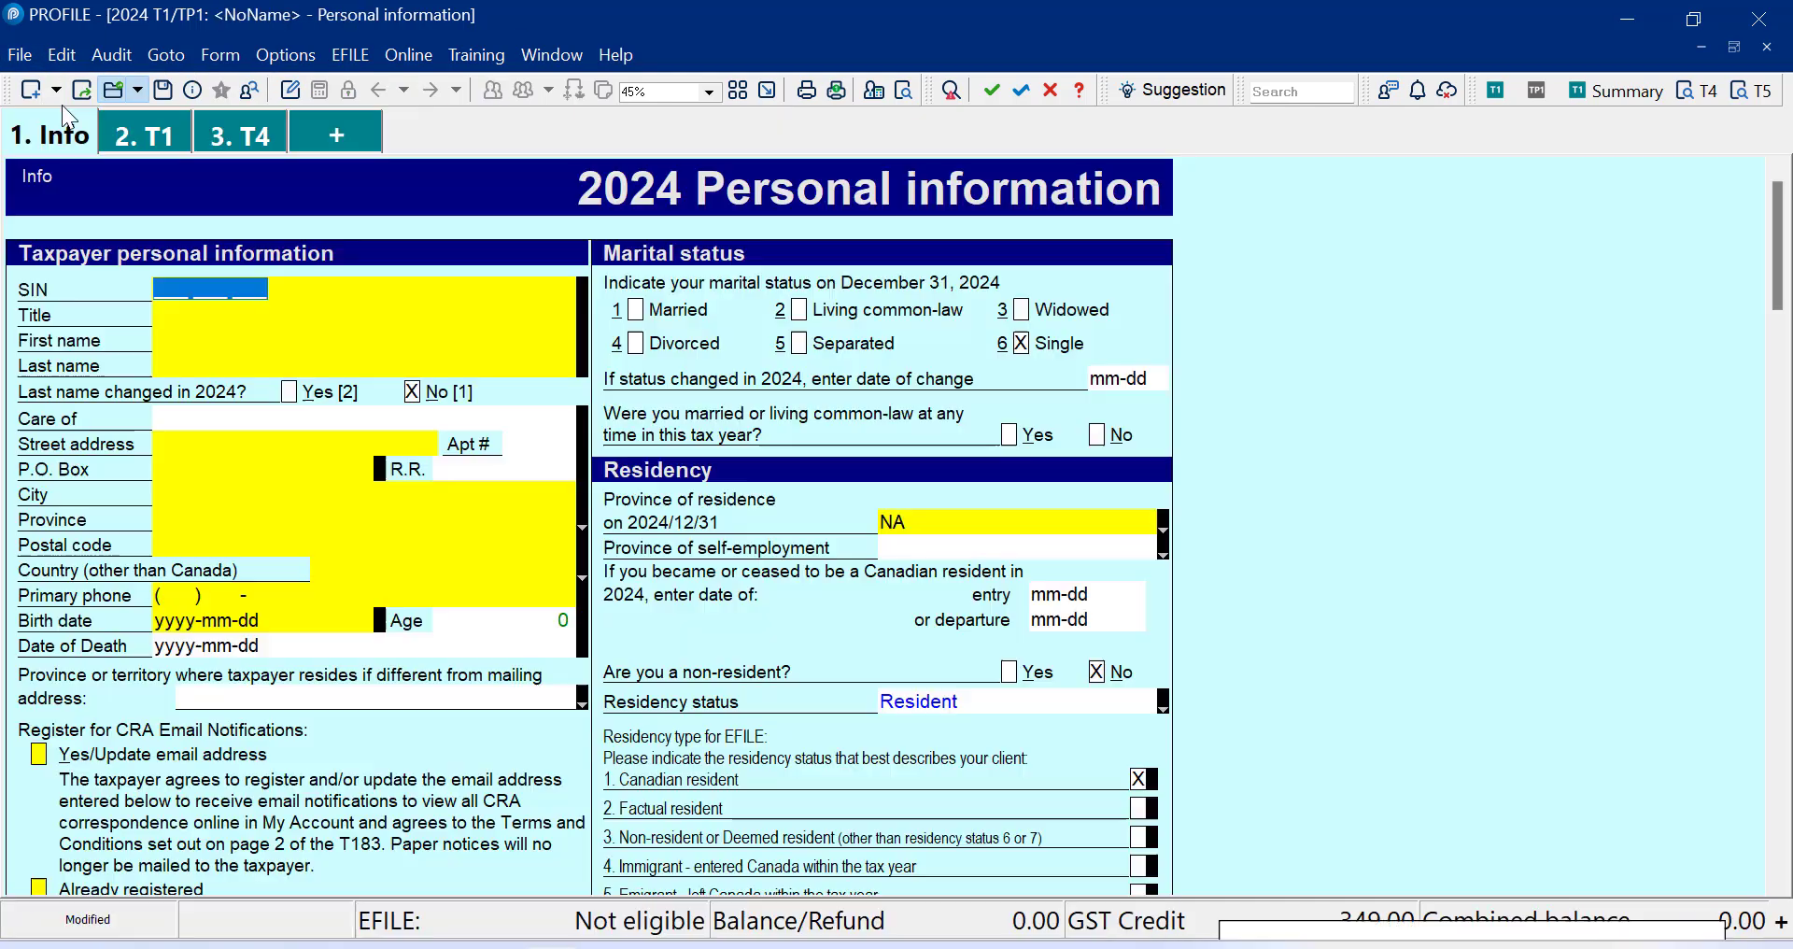
# Paste the copied form into the new return's Info form, repeating the paste to bring in the SIN as well.
pyautogui.click(61, 56)
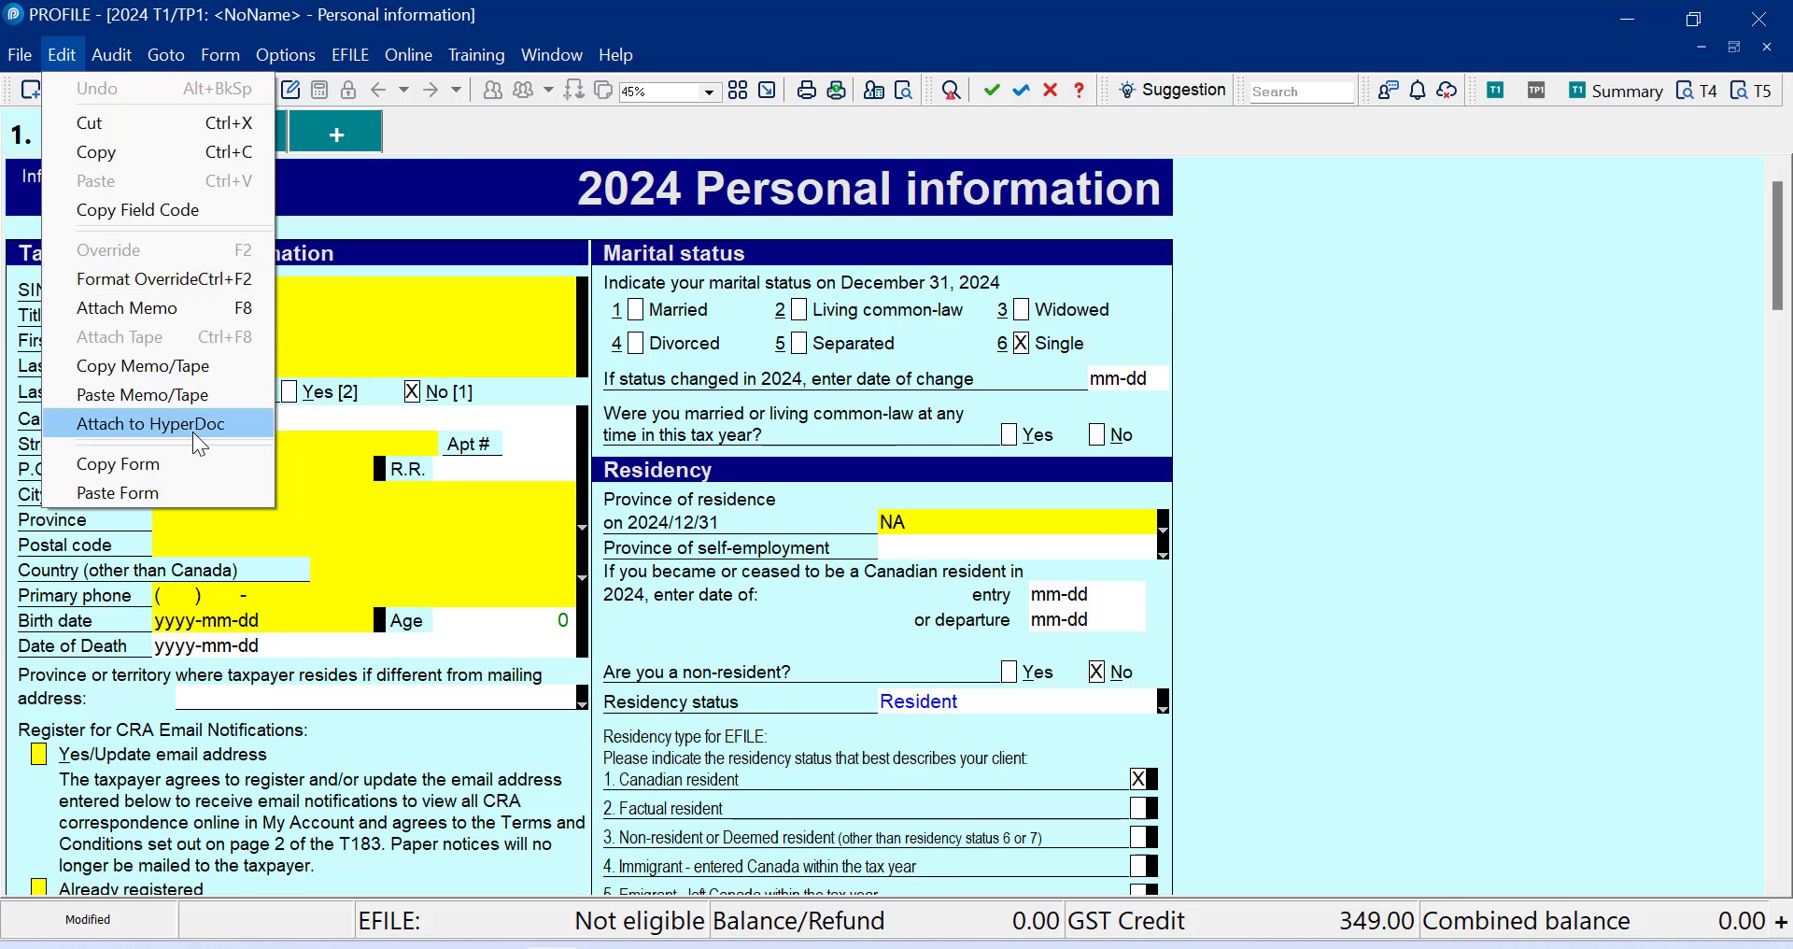
pyautogui.click(207, 491)
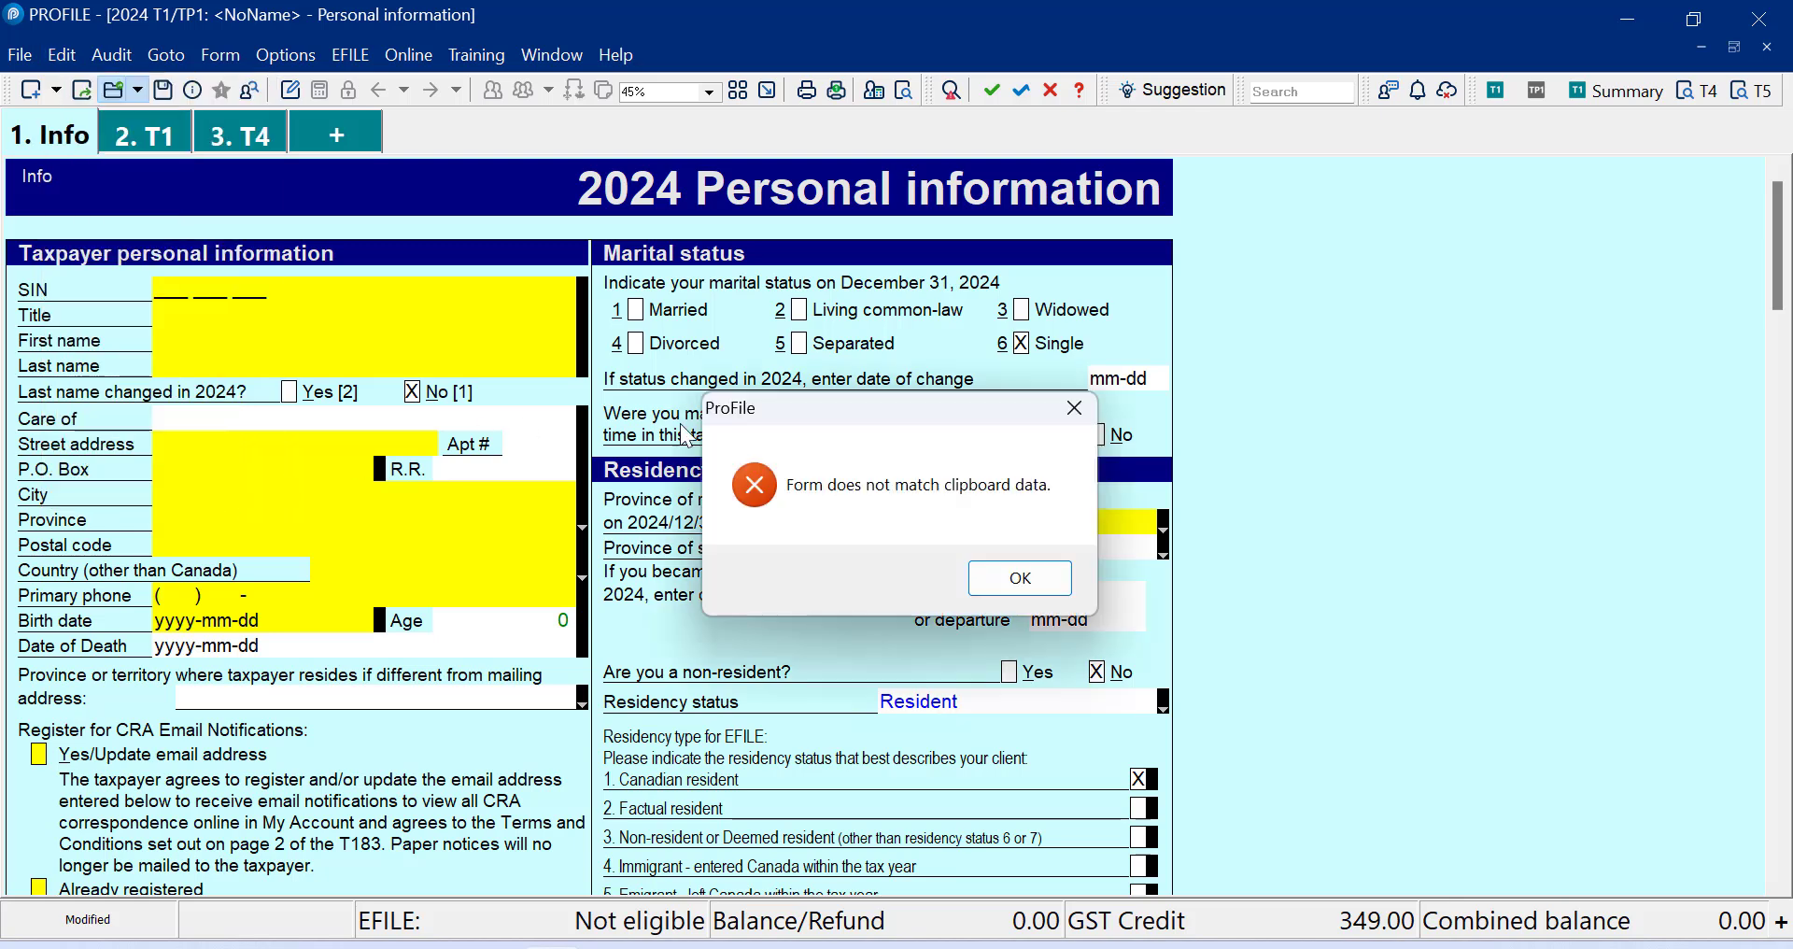
pyautogui.click(1027, 581)
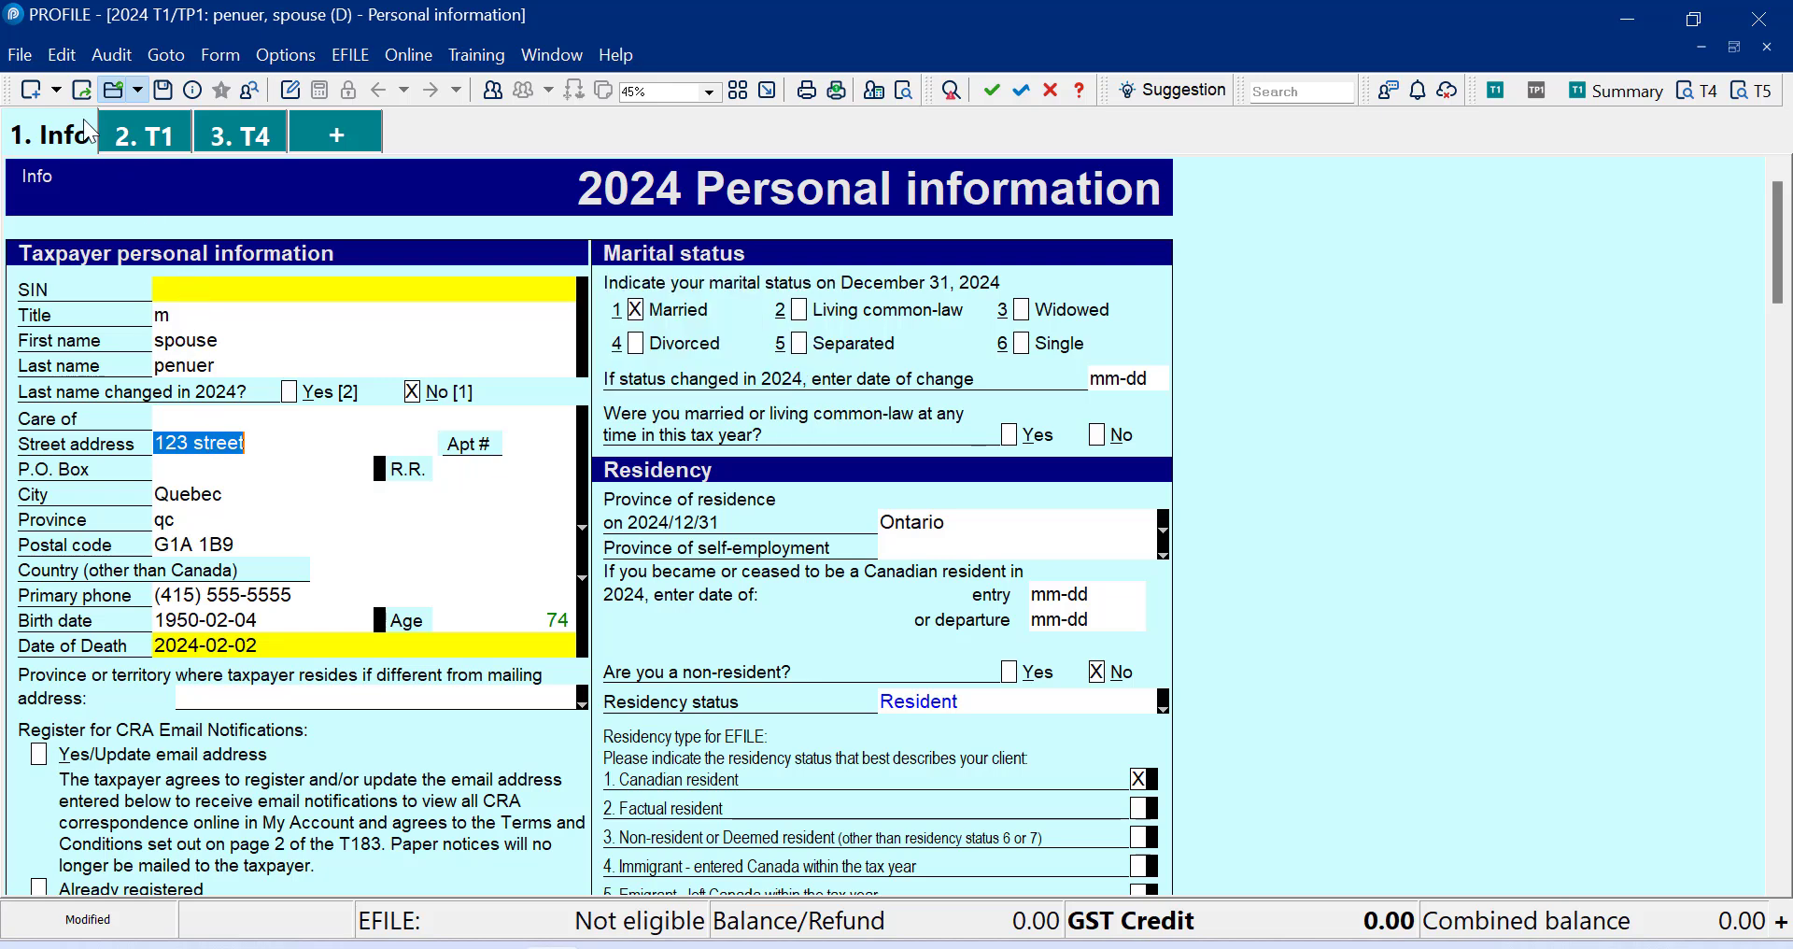
pyautogui.click(61, 56)
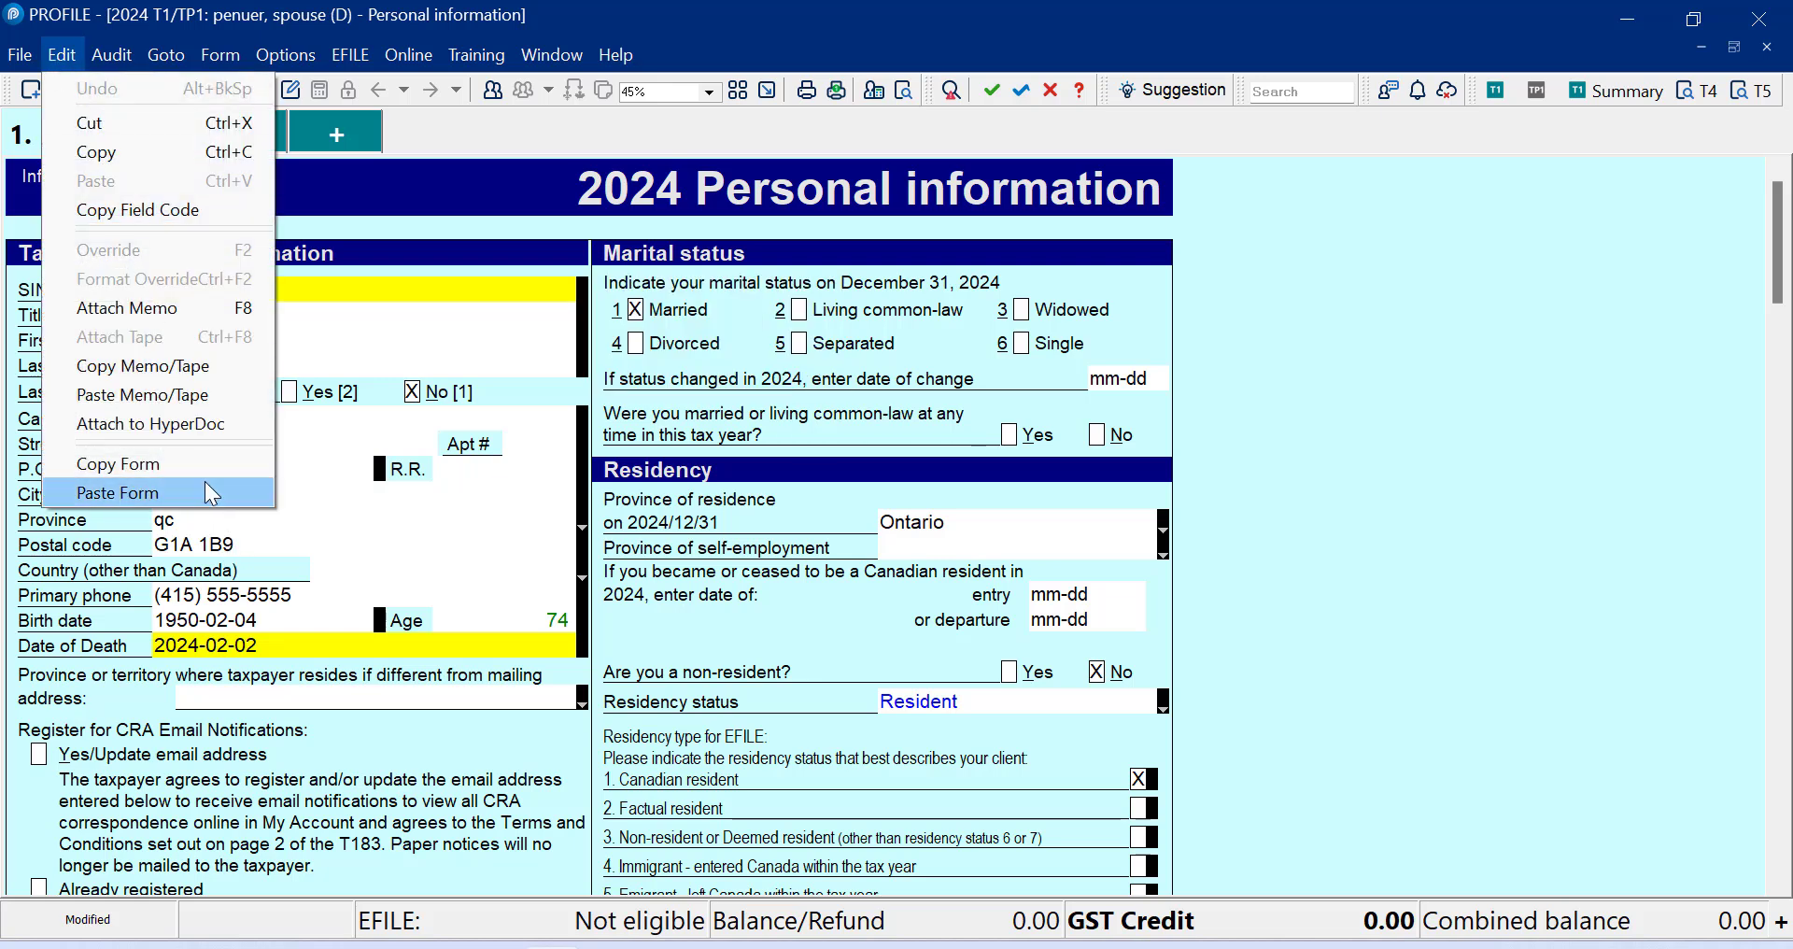
pyautogui.click(211, 493)
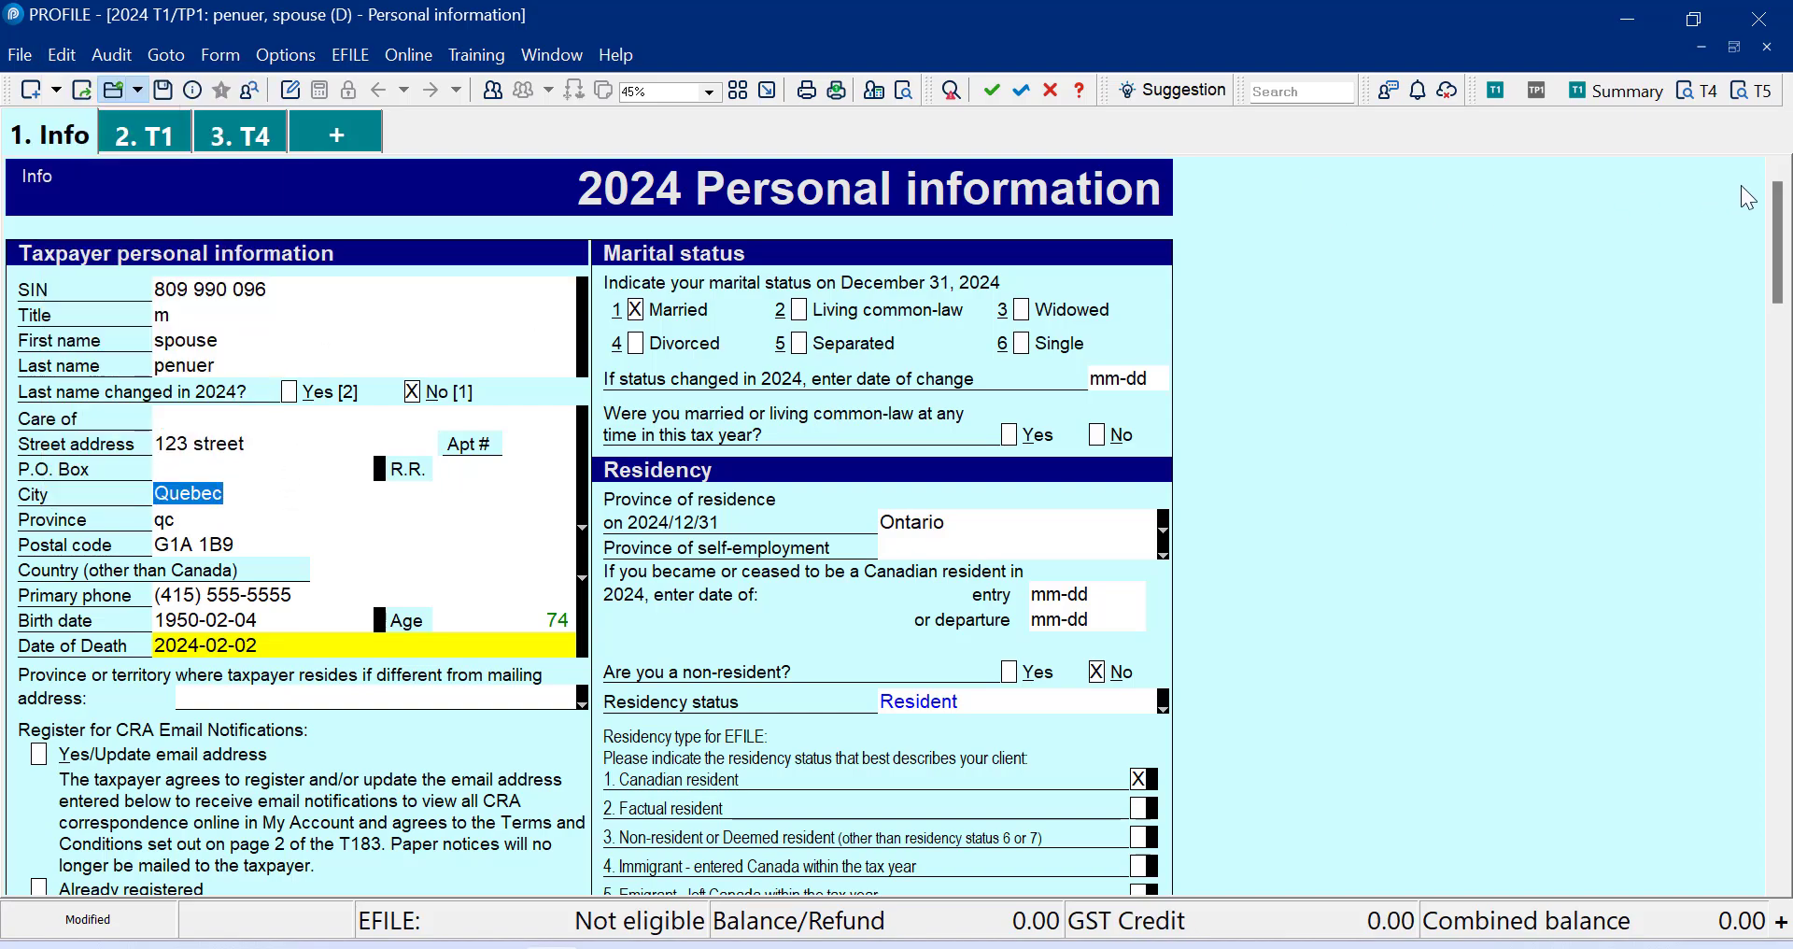
# Answer Yes to Early Filed or Elective deceased return and select the separate return for rights or things, S70(2).
pyautogui.moveTo(1777, 243); pyautogui.dragTo(1777, 675)
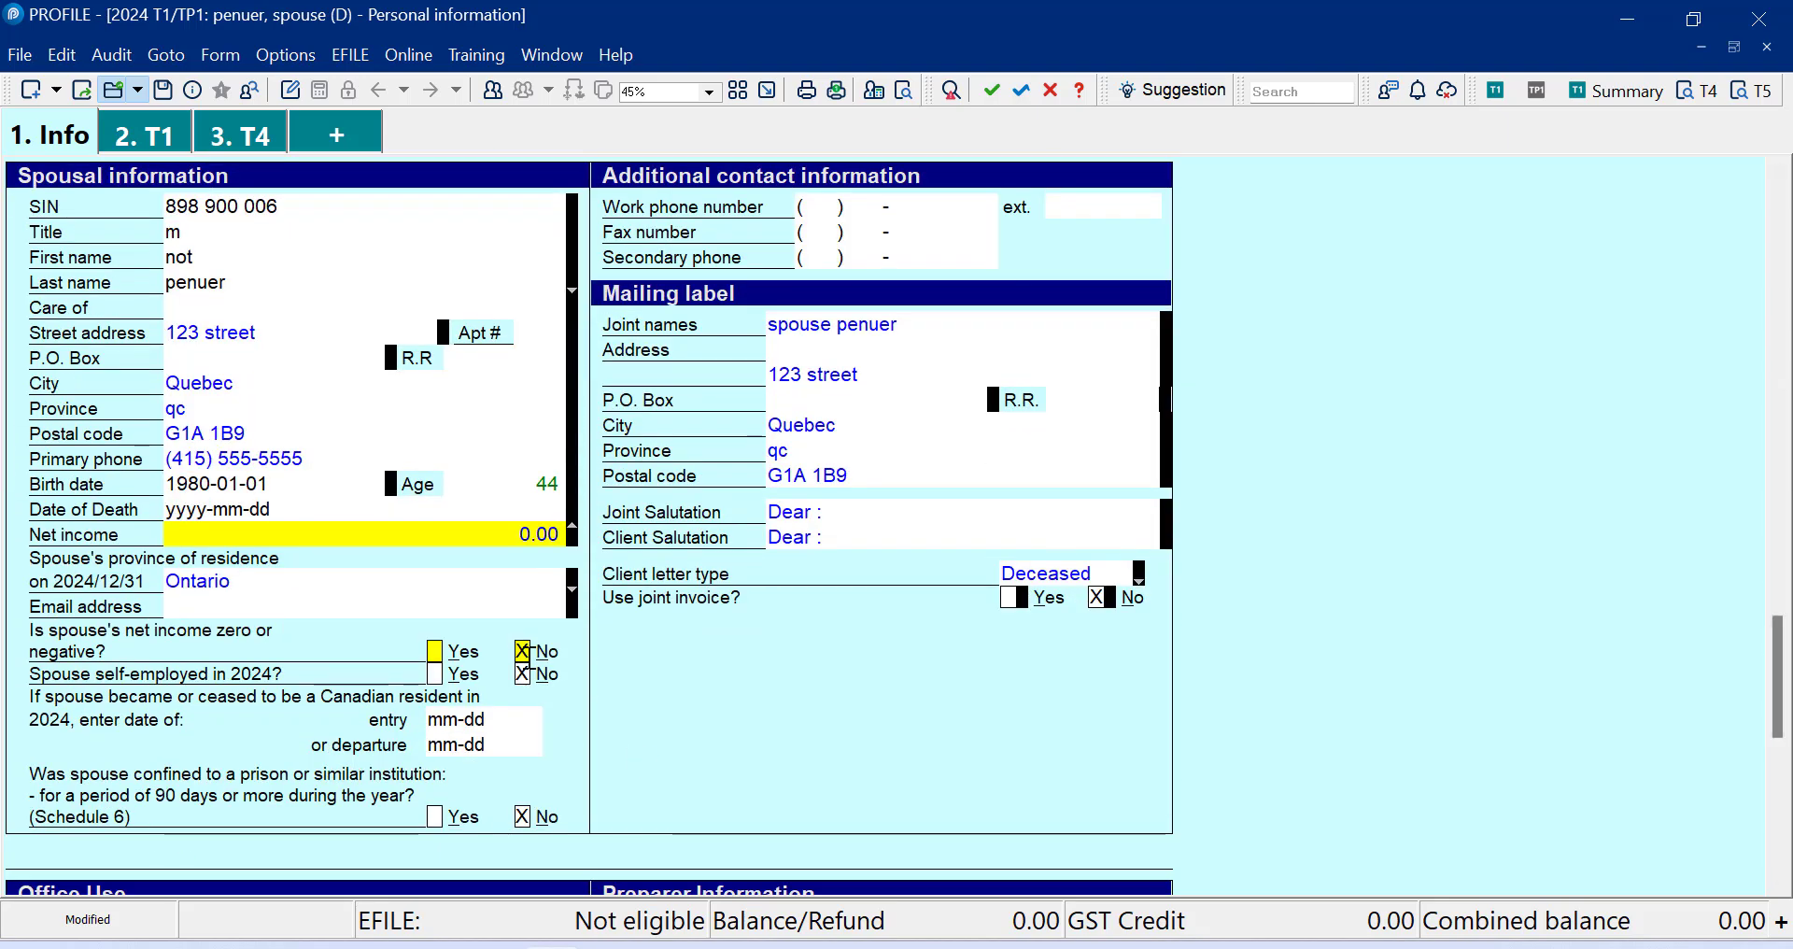
pyautogui.moveTo(521, 533)
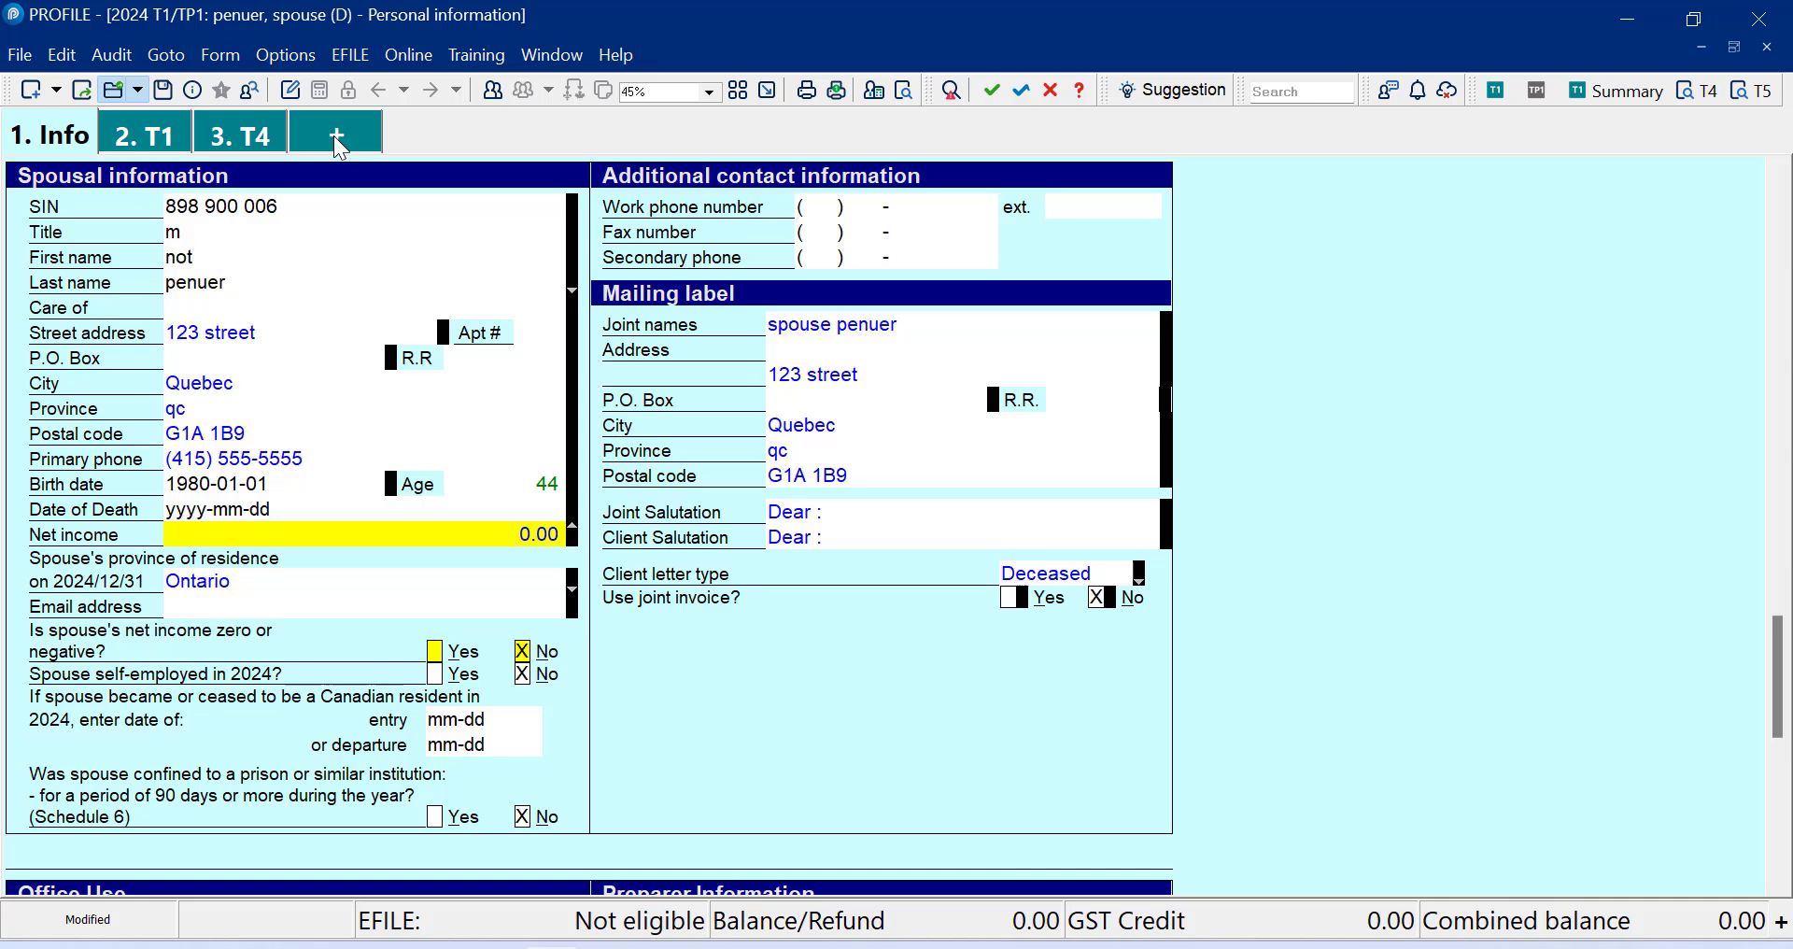
pyautogui.scroll(10, 1111, 393)
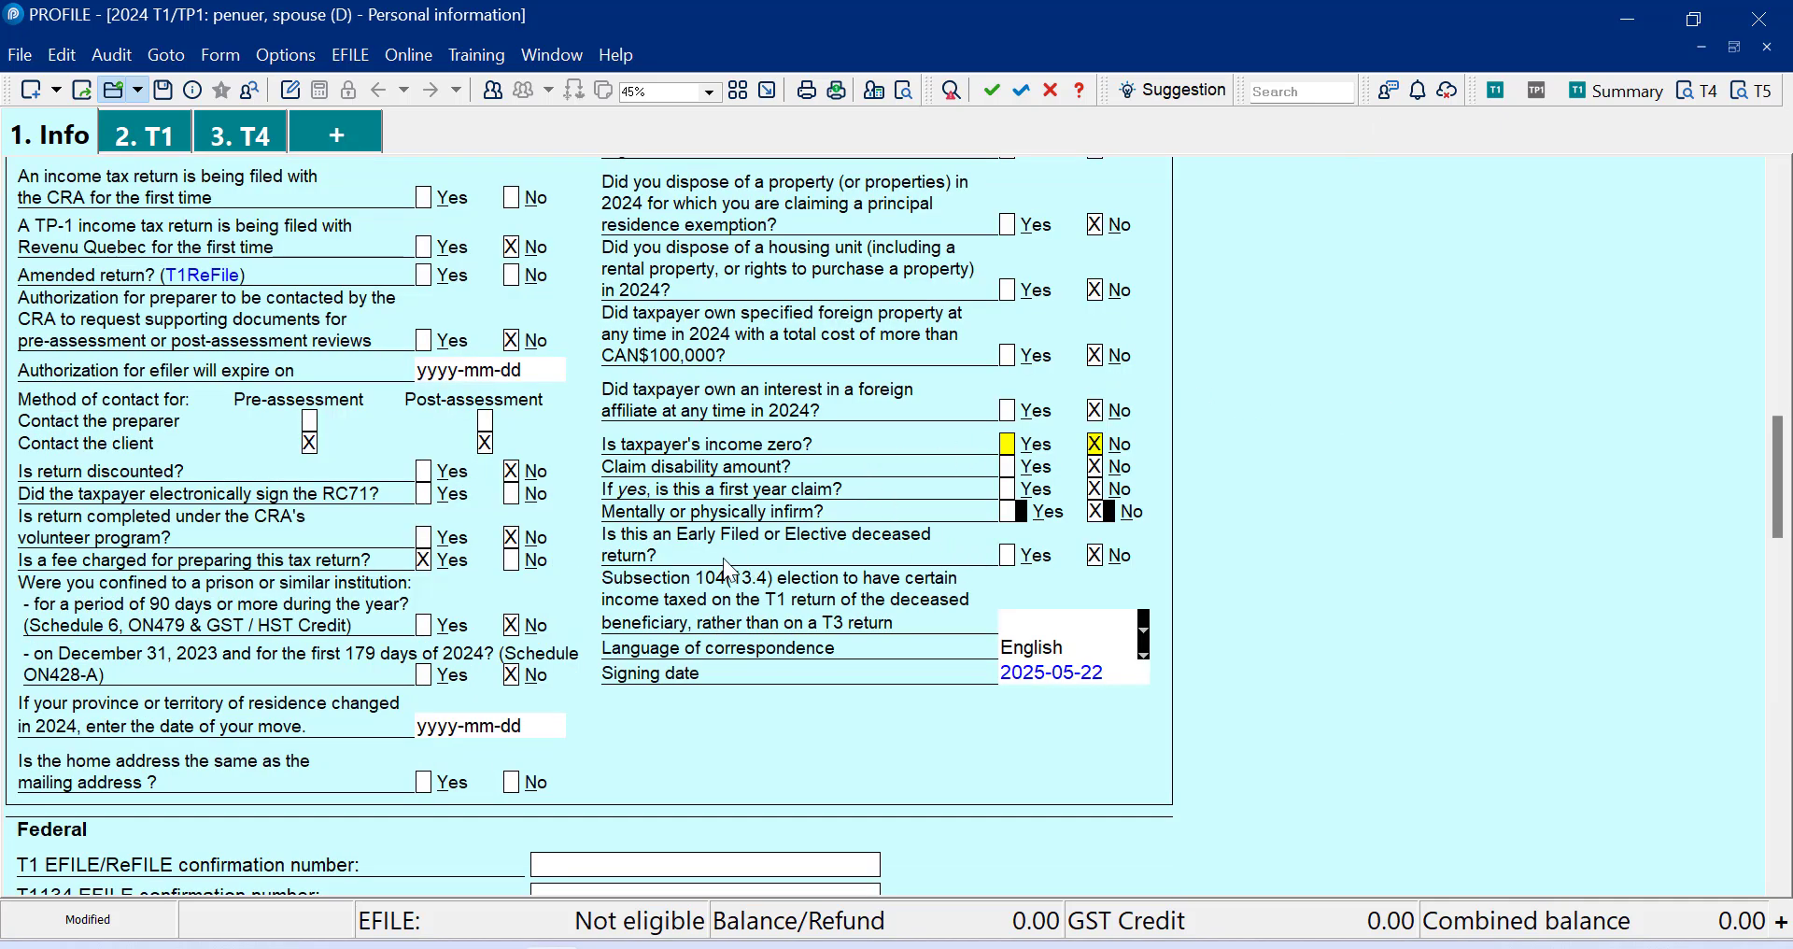
pyautogui.click(1010, 558)
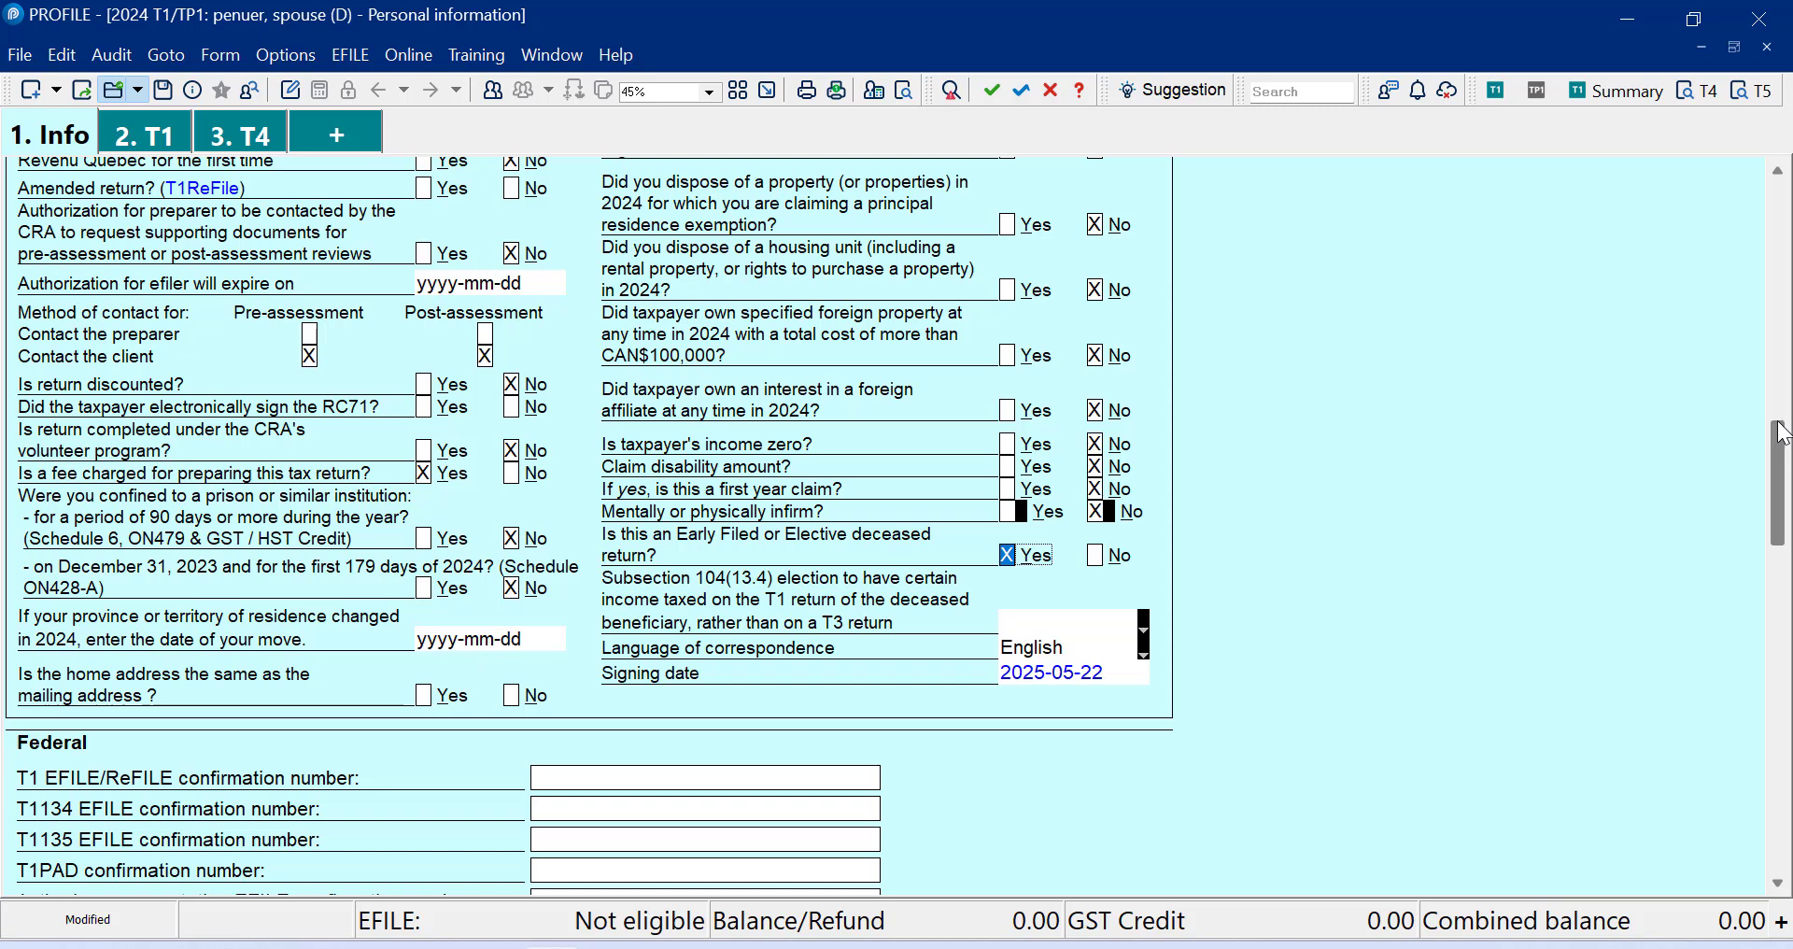
pyautogui.scroll(-5, 819, 490)
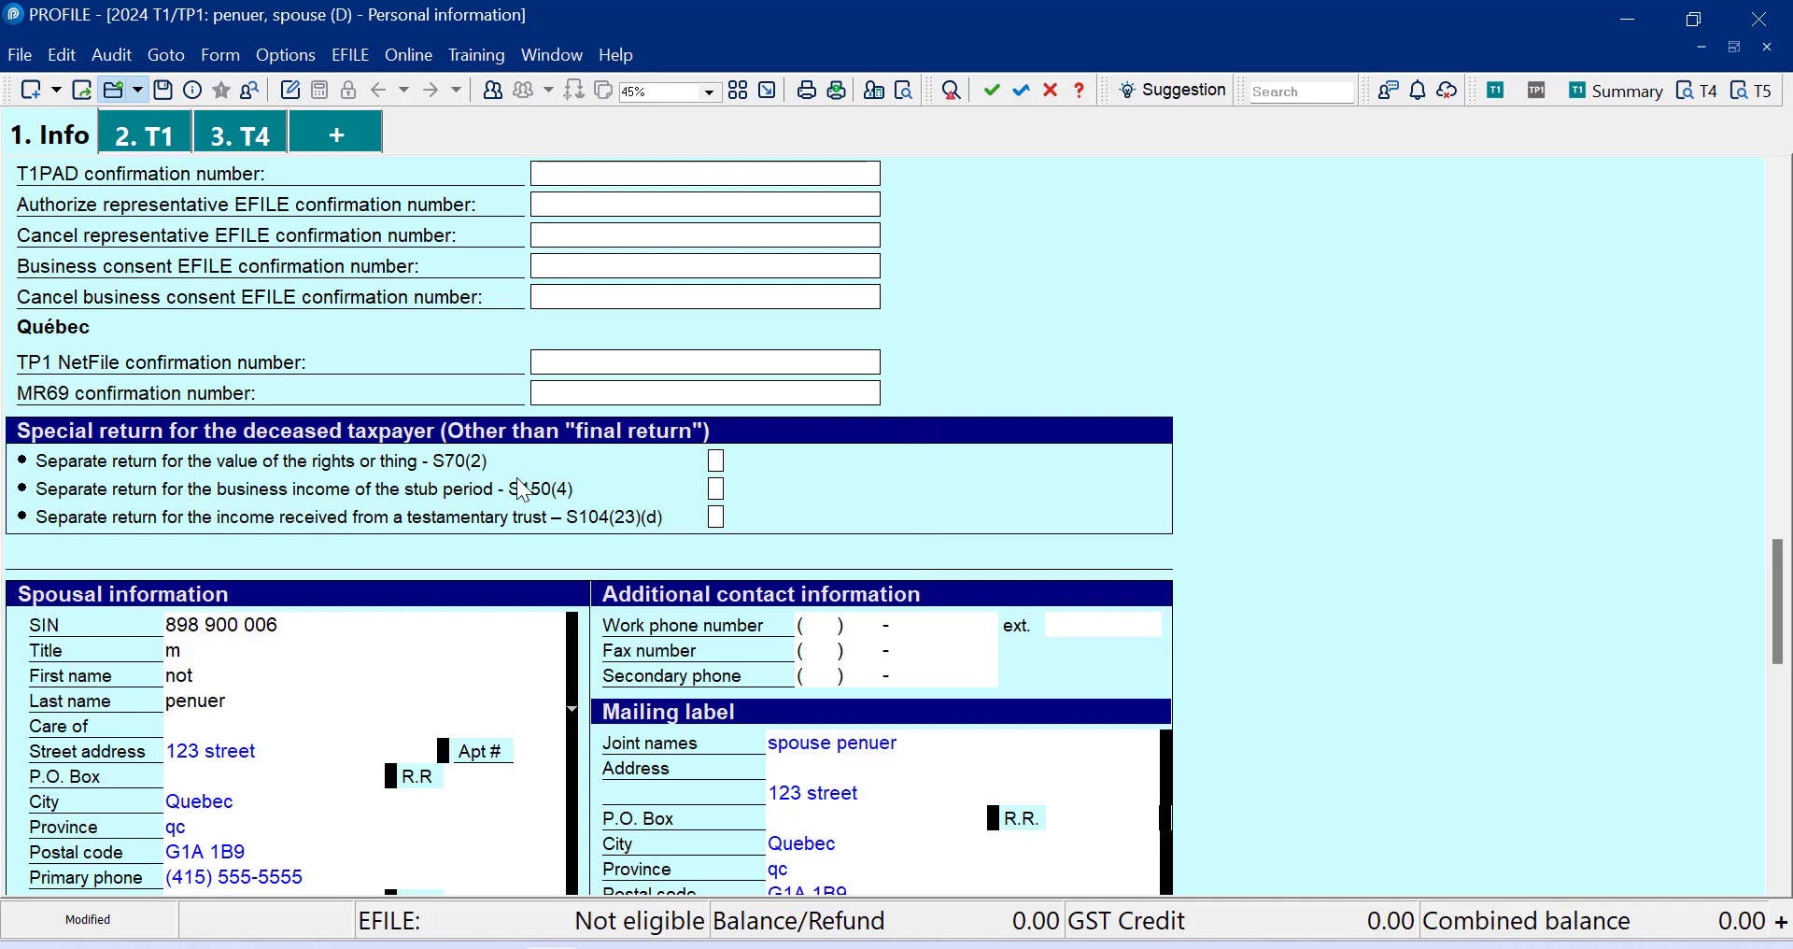
pyautogui.click(716, 461)
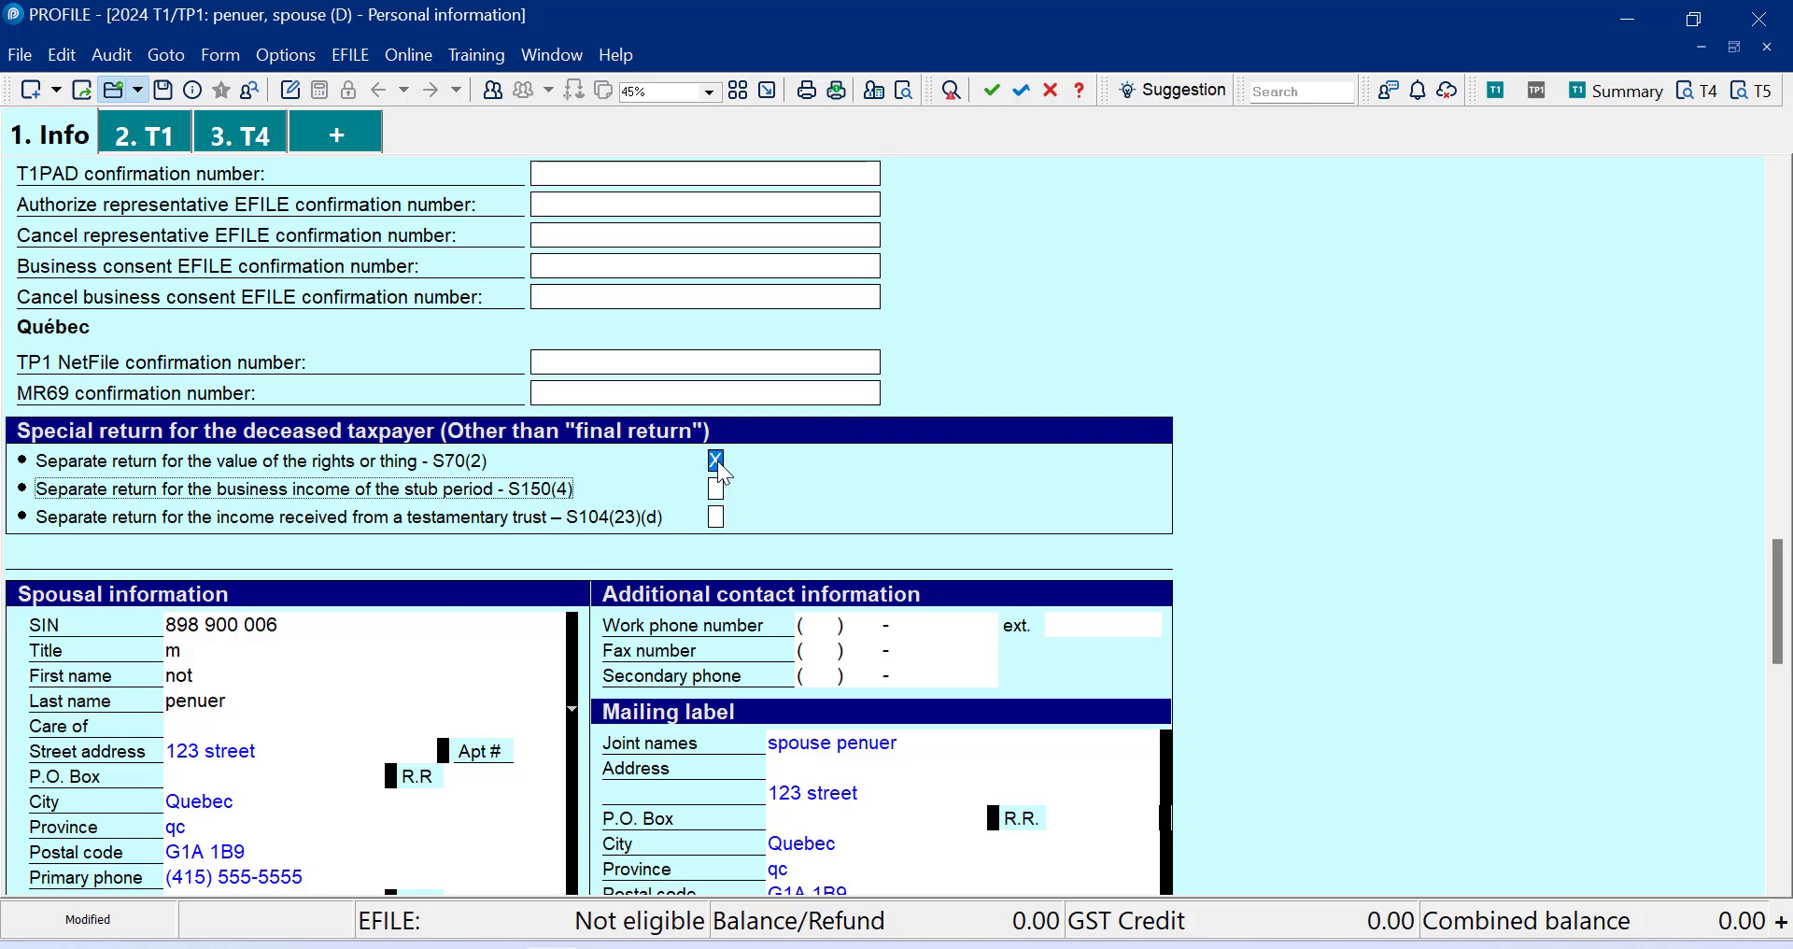
# Check the special return type on the T1 jacket and open the T1EFILE form to check its exclusions.
pyautogui.click(158, 138)
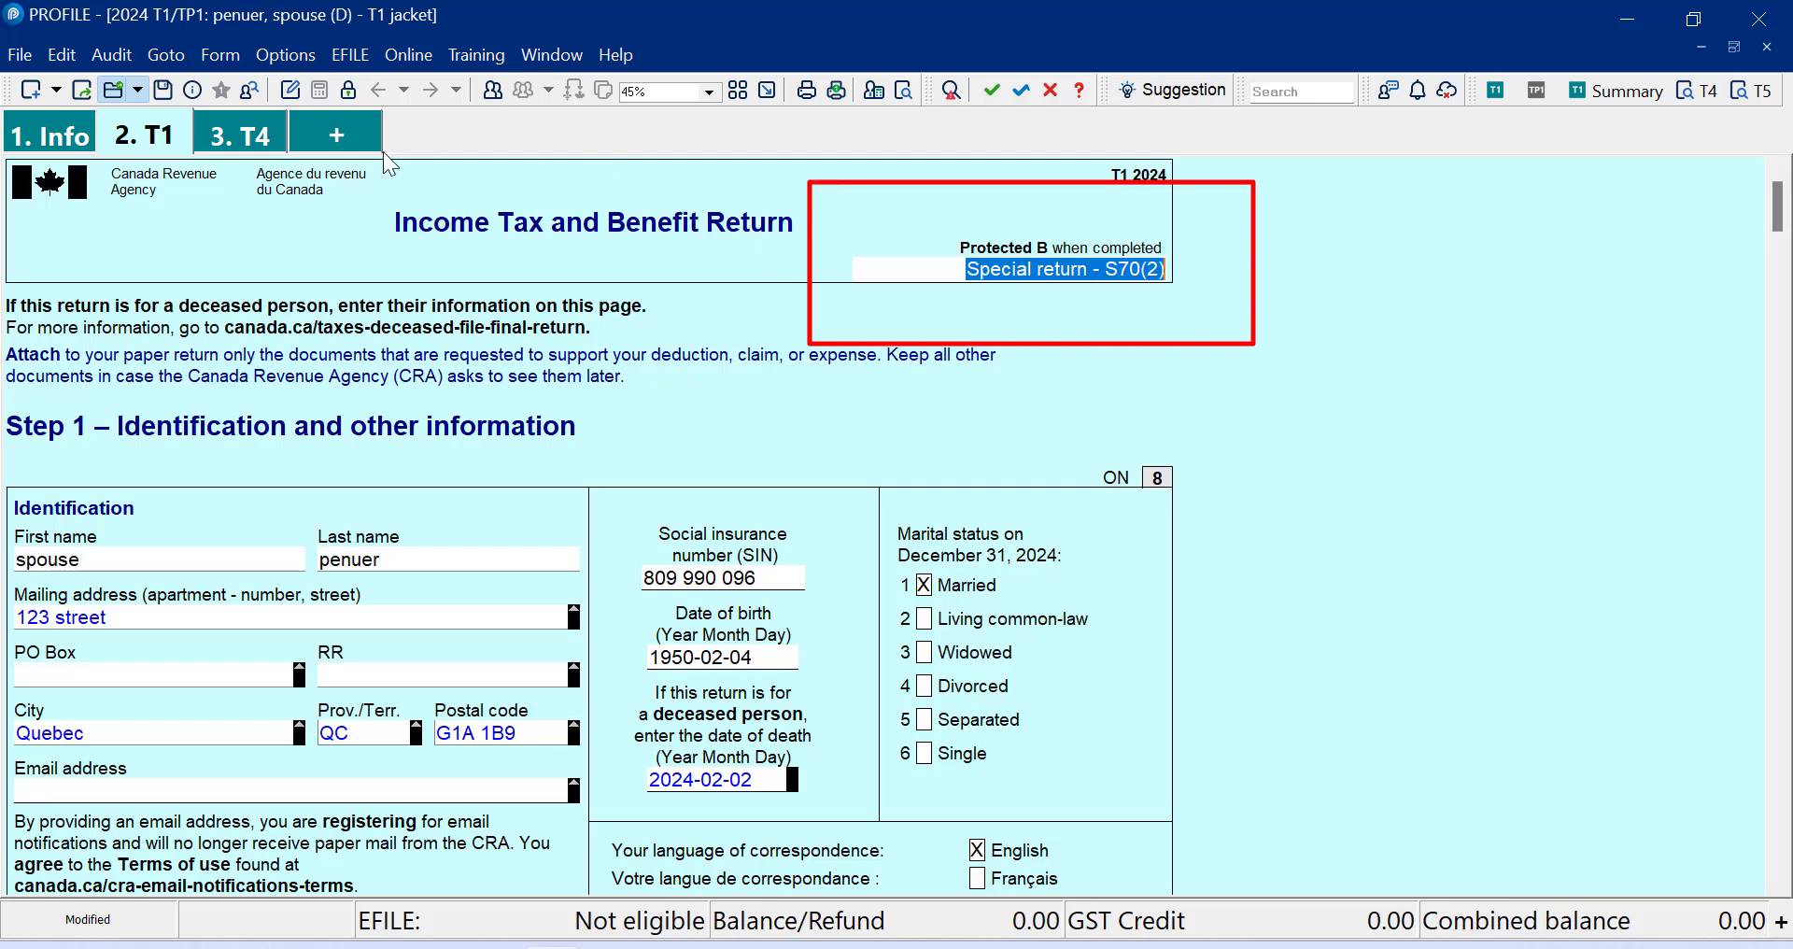
pyautogui.click(352, 133)
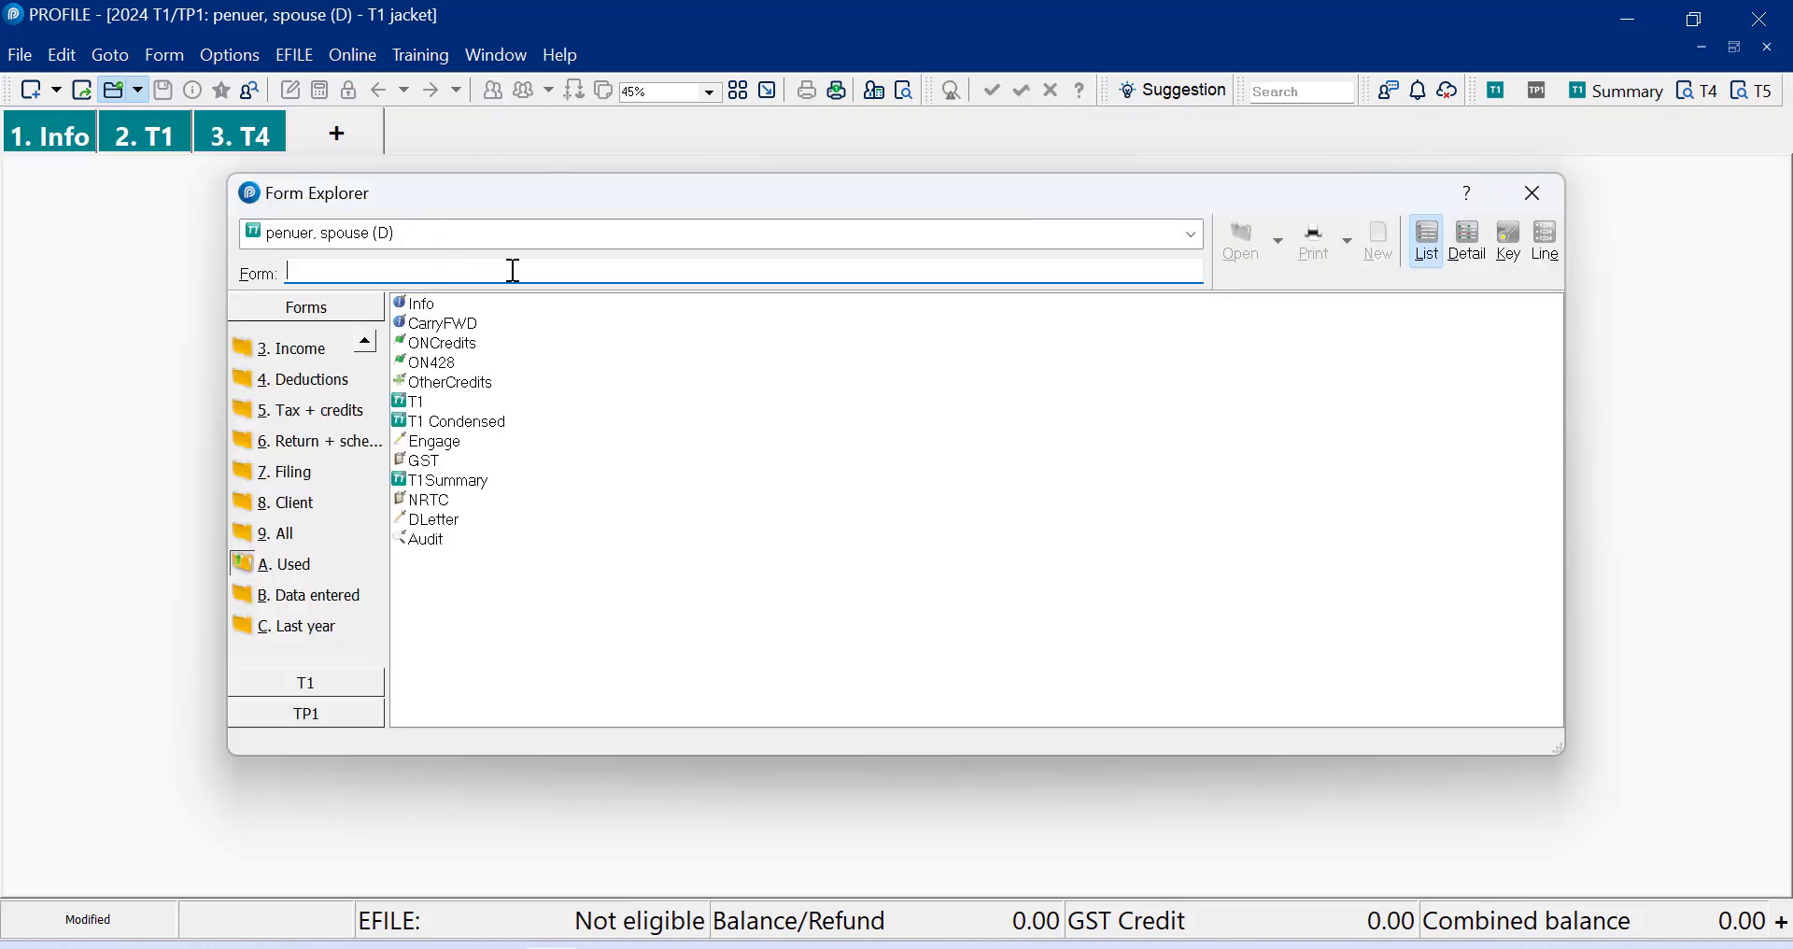
pyautogui.write('T1EFILE')
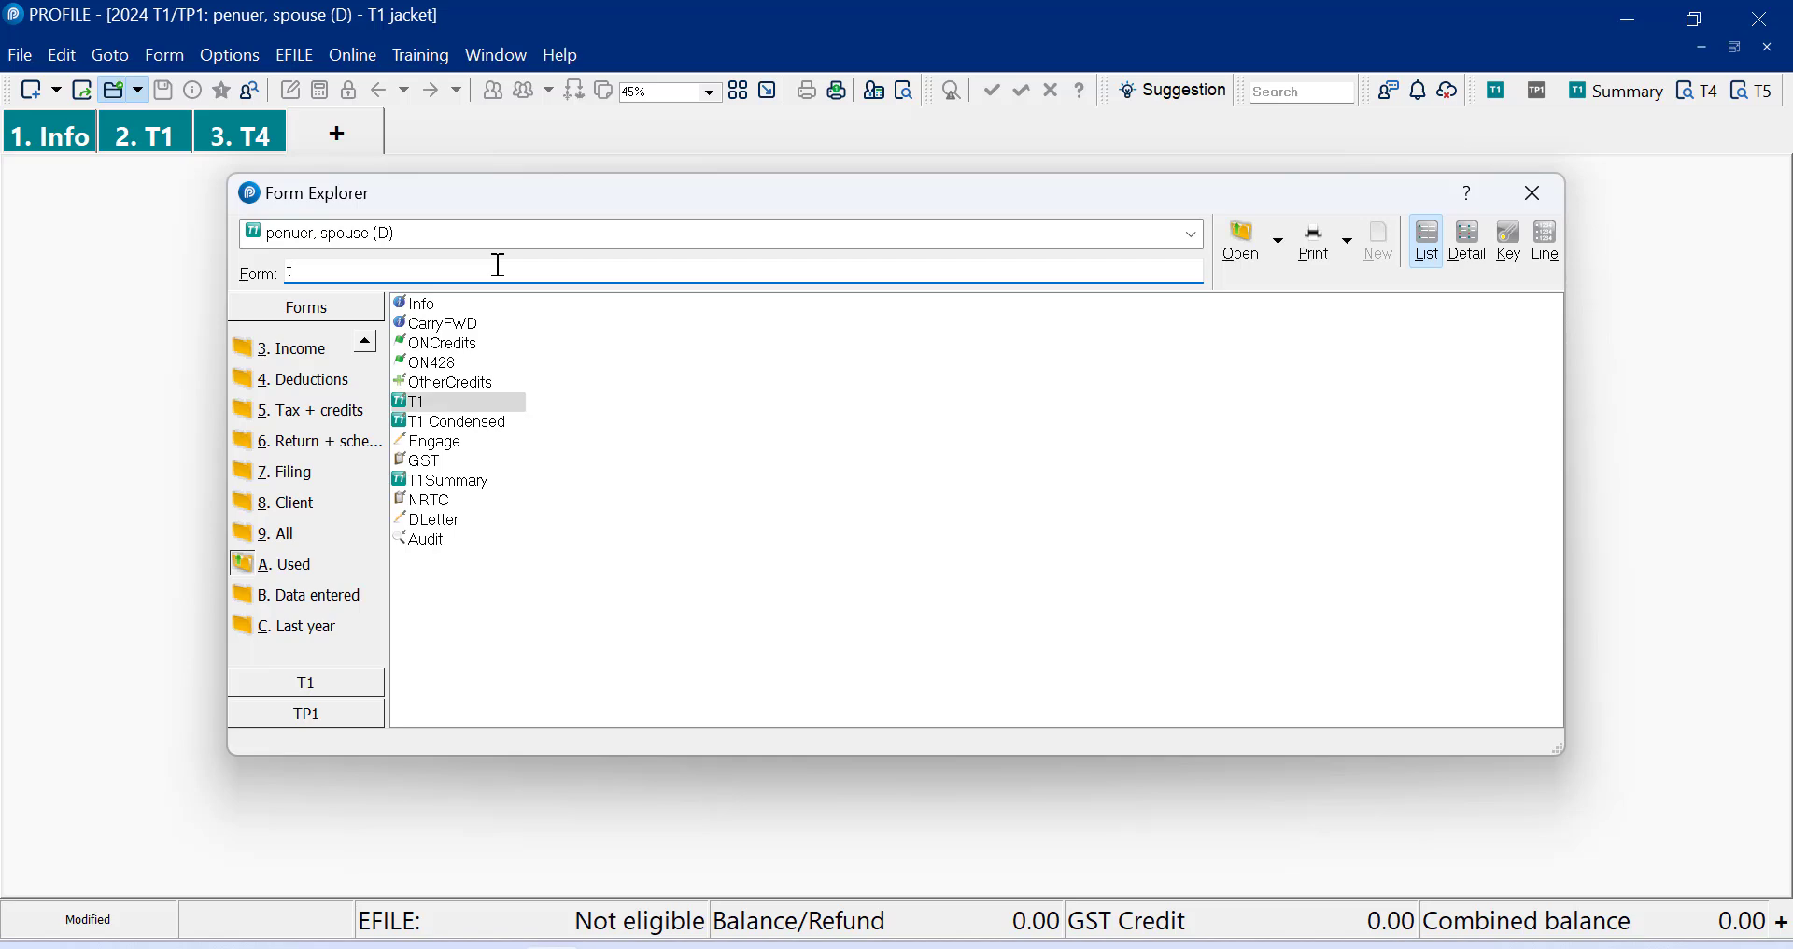
pyautogui.press('Return')
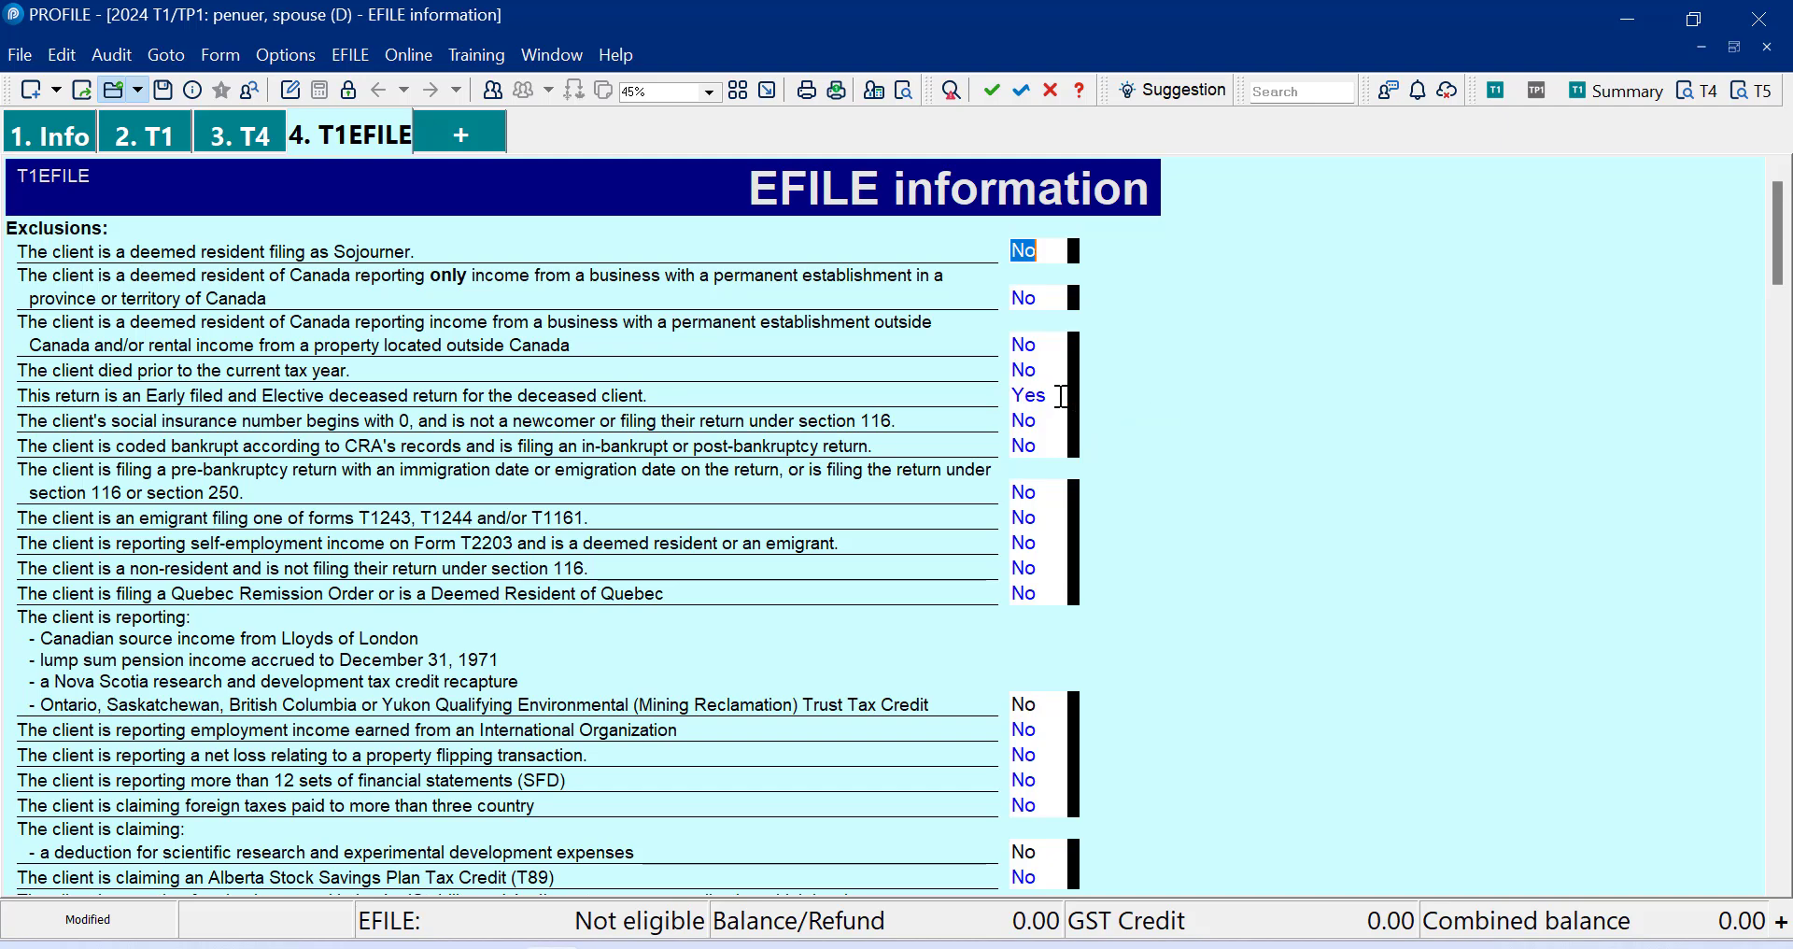
# Review the Info form from the taxpayer's personal information down to the special return section for the deceased taxpayer.
pyautogui.click(62, 136)
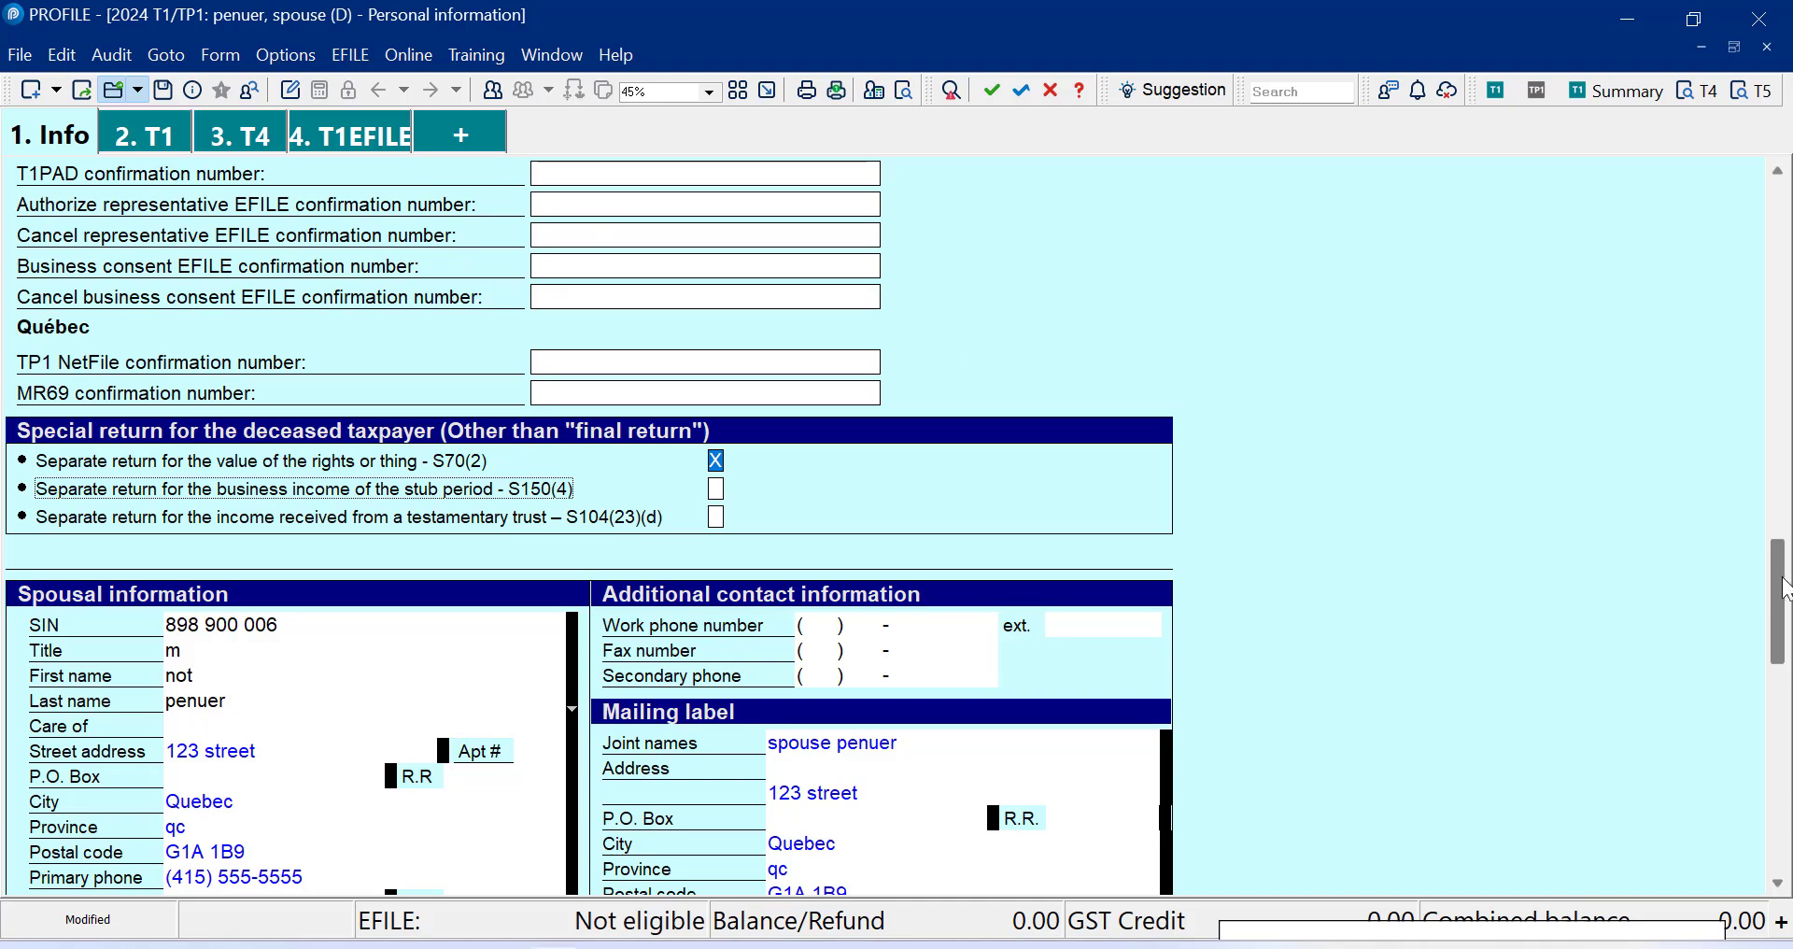
pyautogui.moveTo(1784, 588); pyautogui.dragTo(1702, 175)
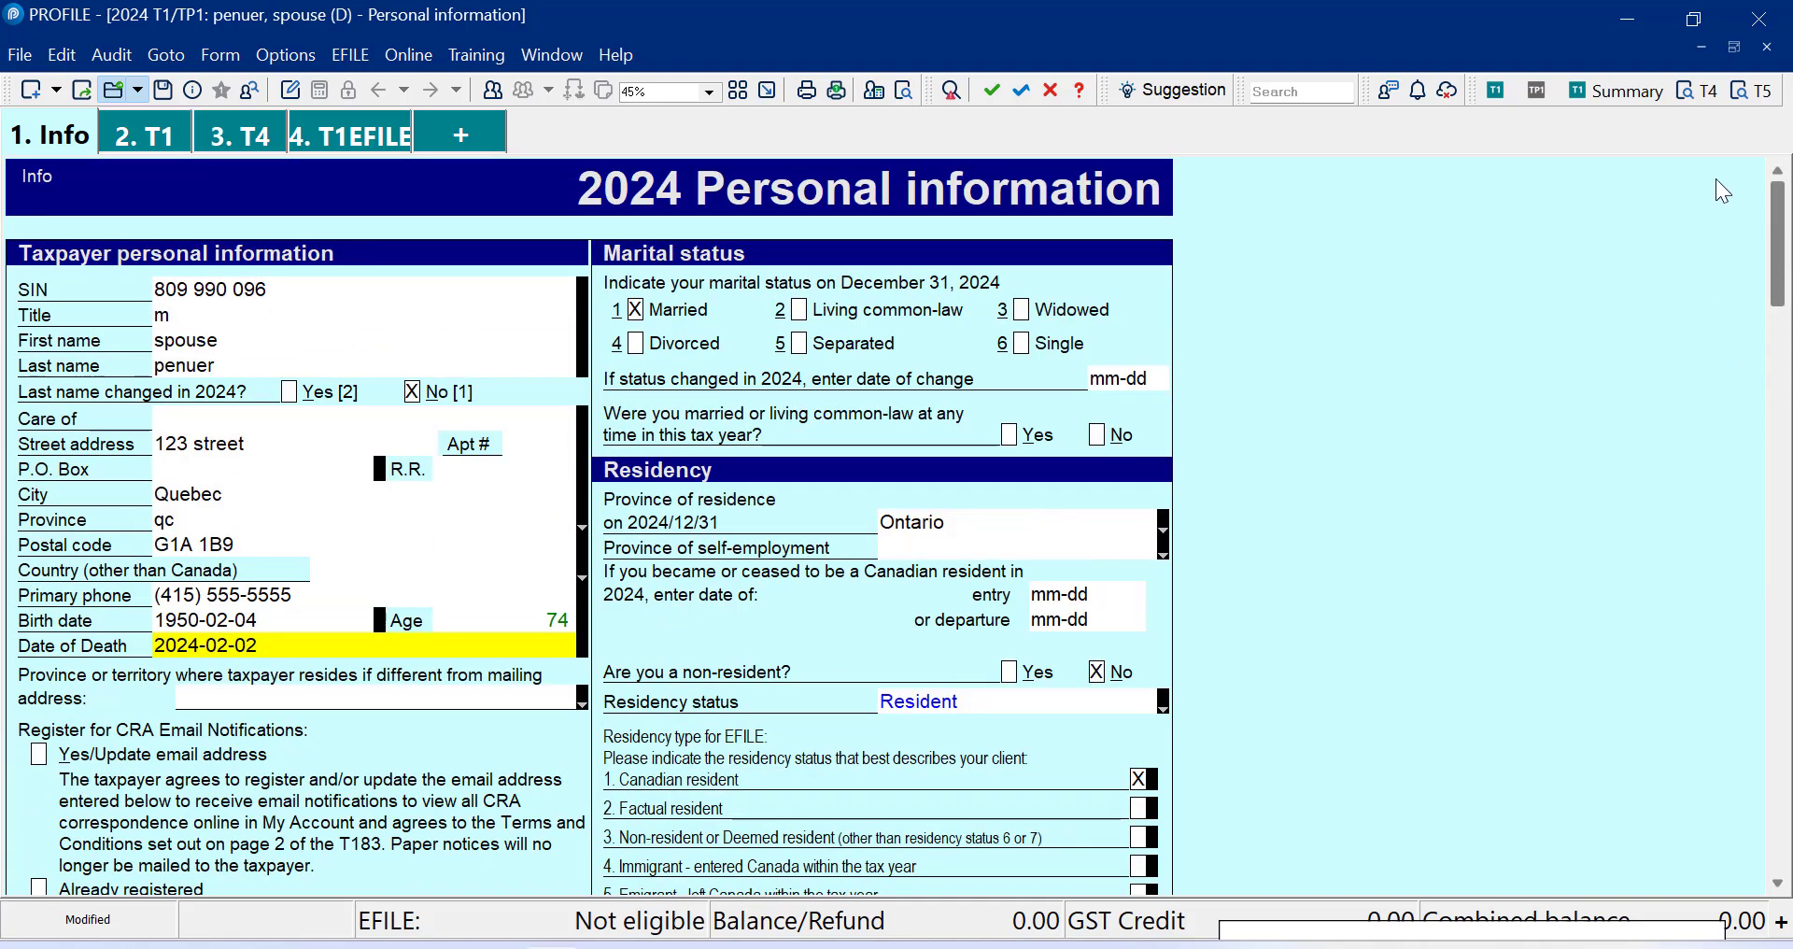
pyautogui.scroll(-3, 1734, 221)
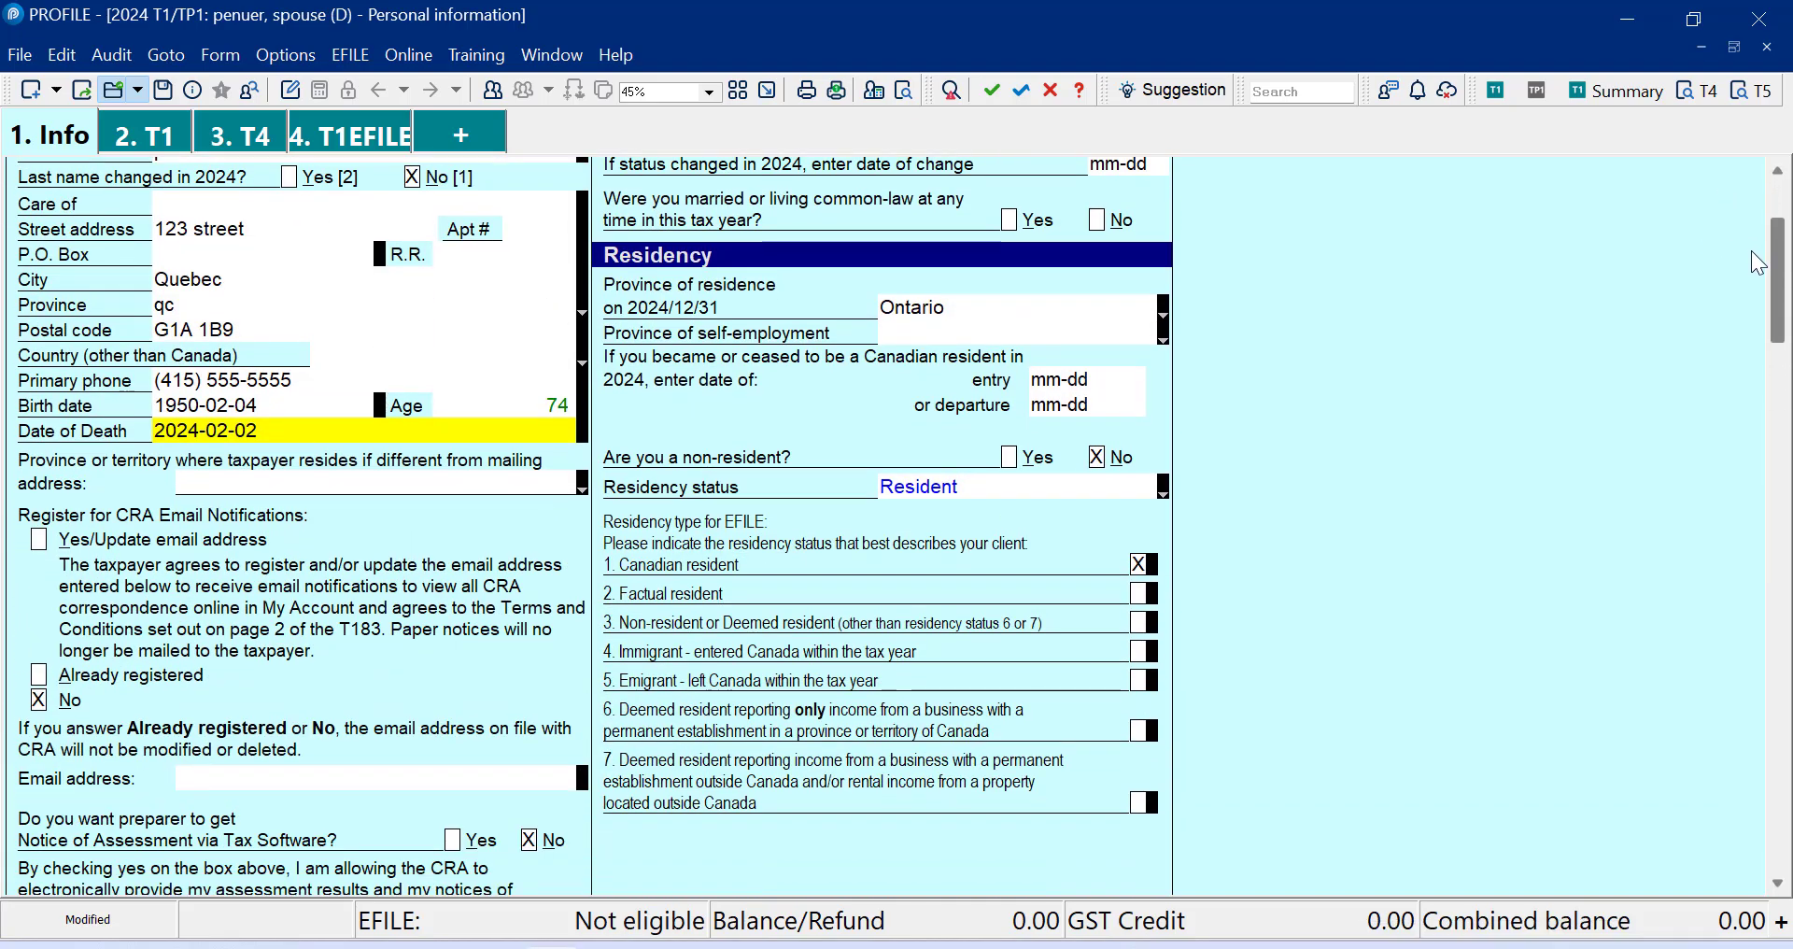
pyautogui.scroll(-15, 1758, 265)
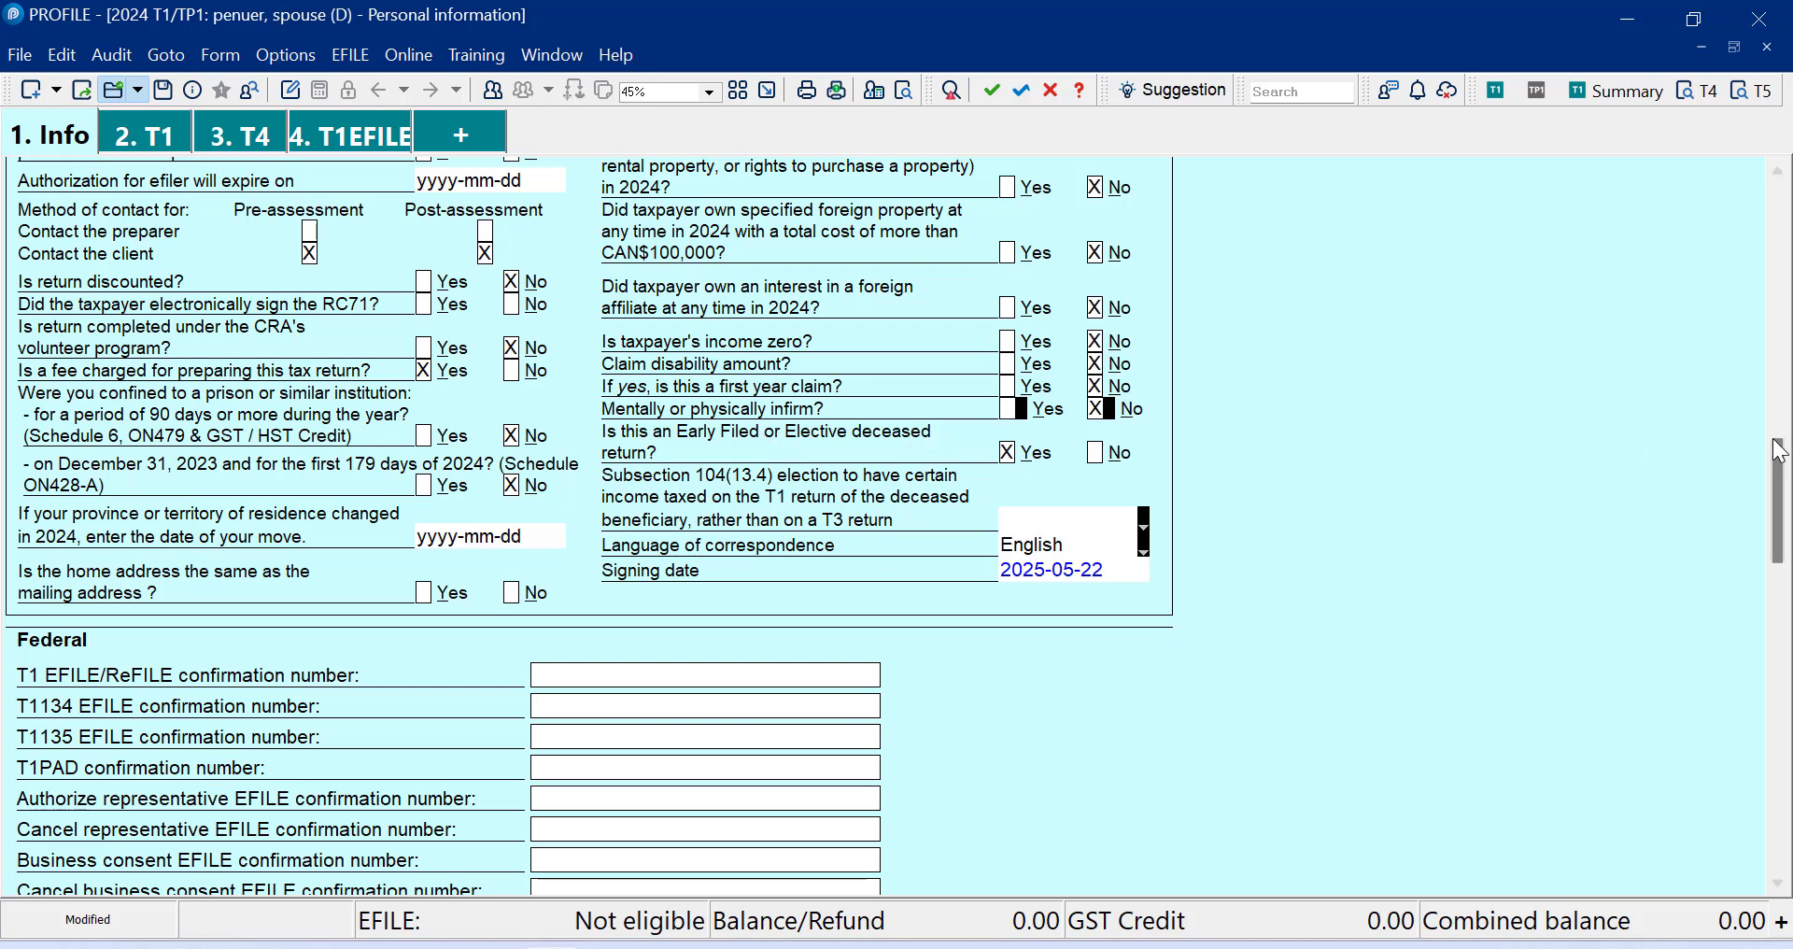
pyautogui.moveTo(1777, 457); pyautogui.dragTo(1777, 574)
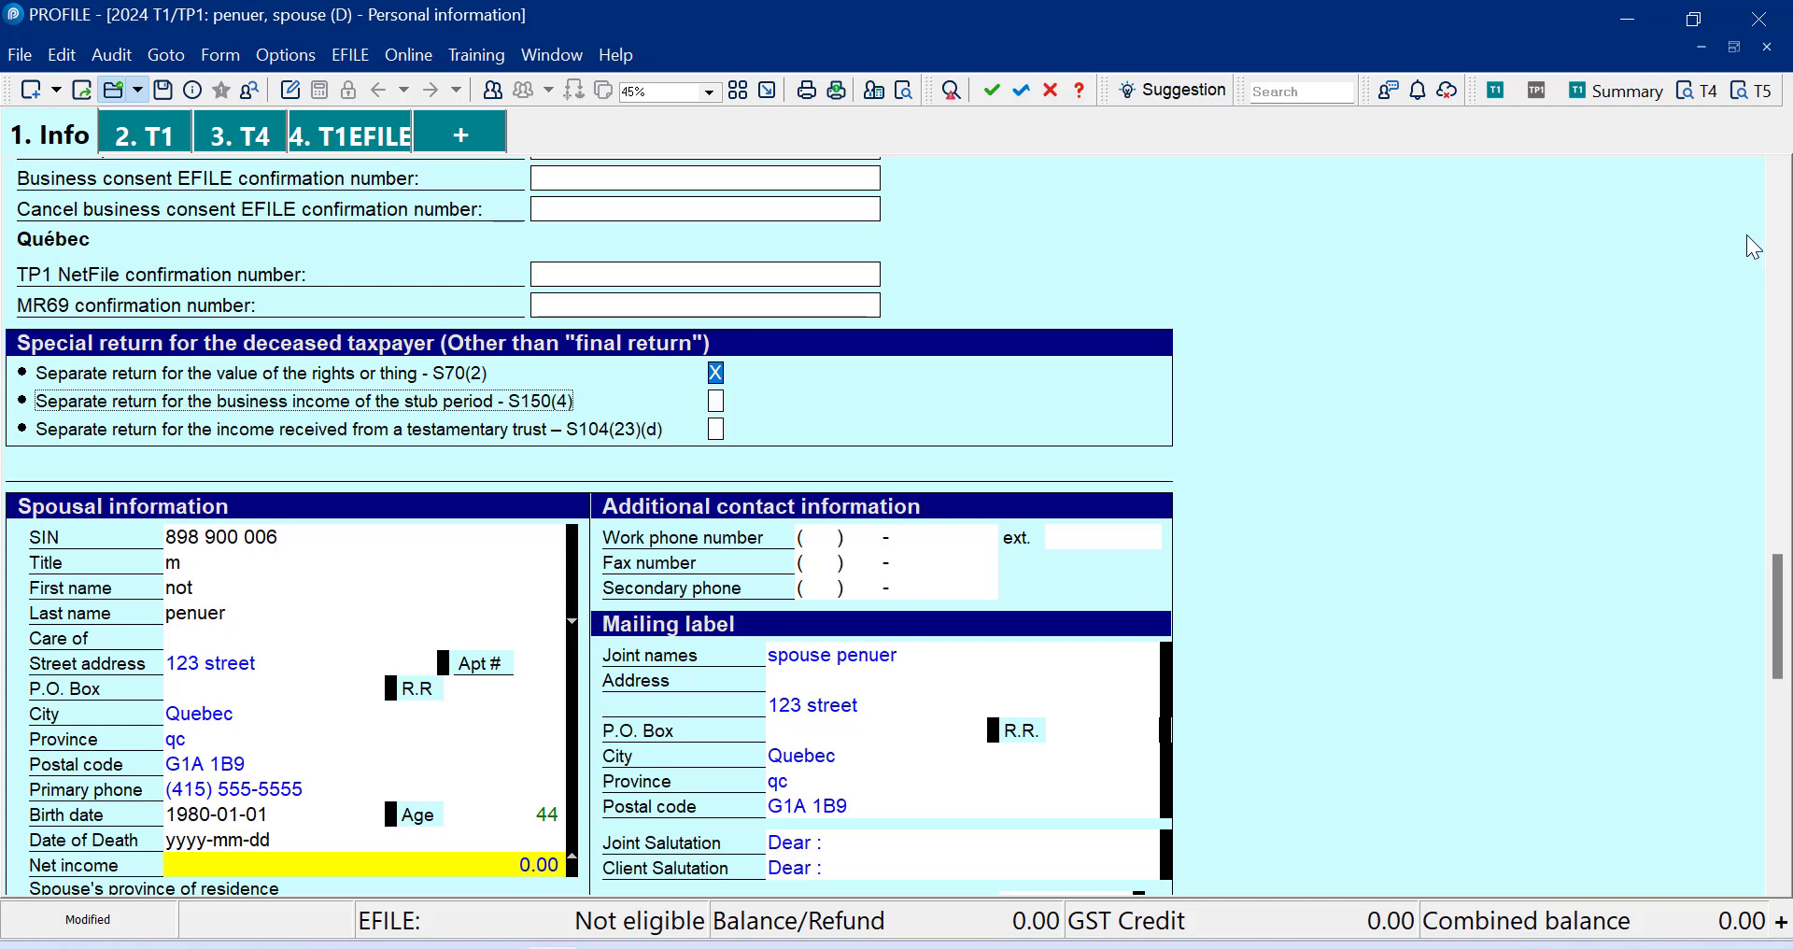
# Save the new return in the 2024T1 folder with "Section 70" added before the existing file name.
pyautogui.click(163, 90)
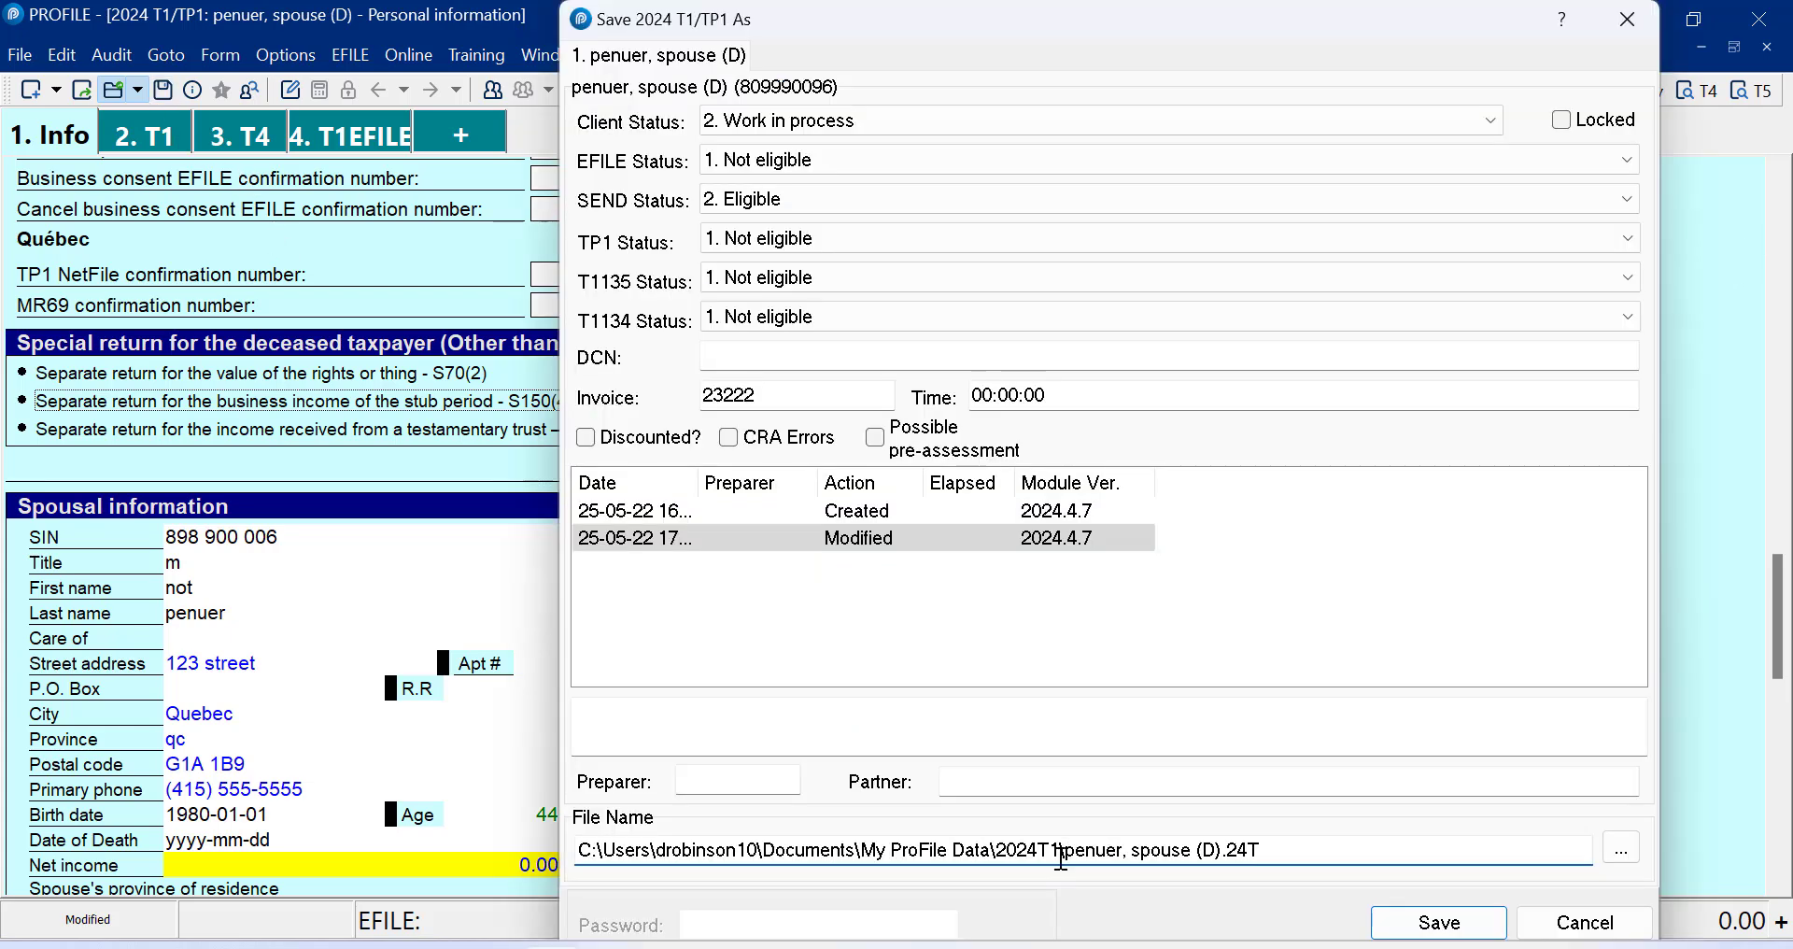
pyautogui.write('Section 70')
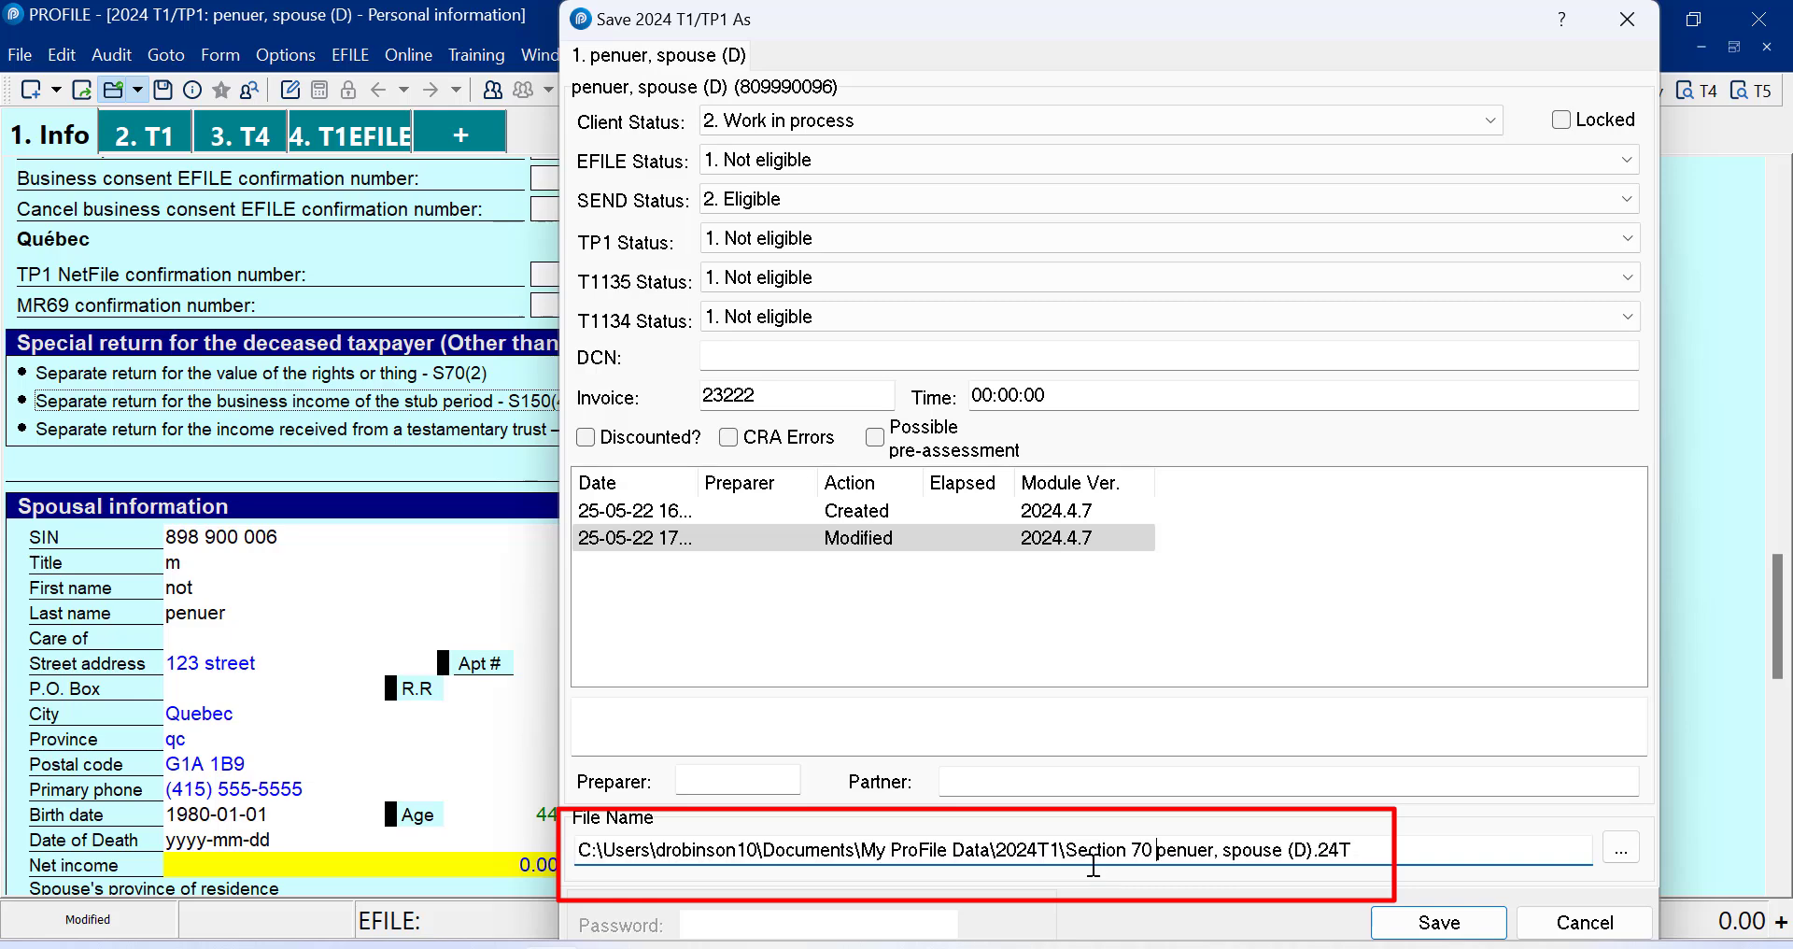
pyautogui.click(1438, 923)
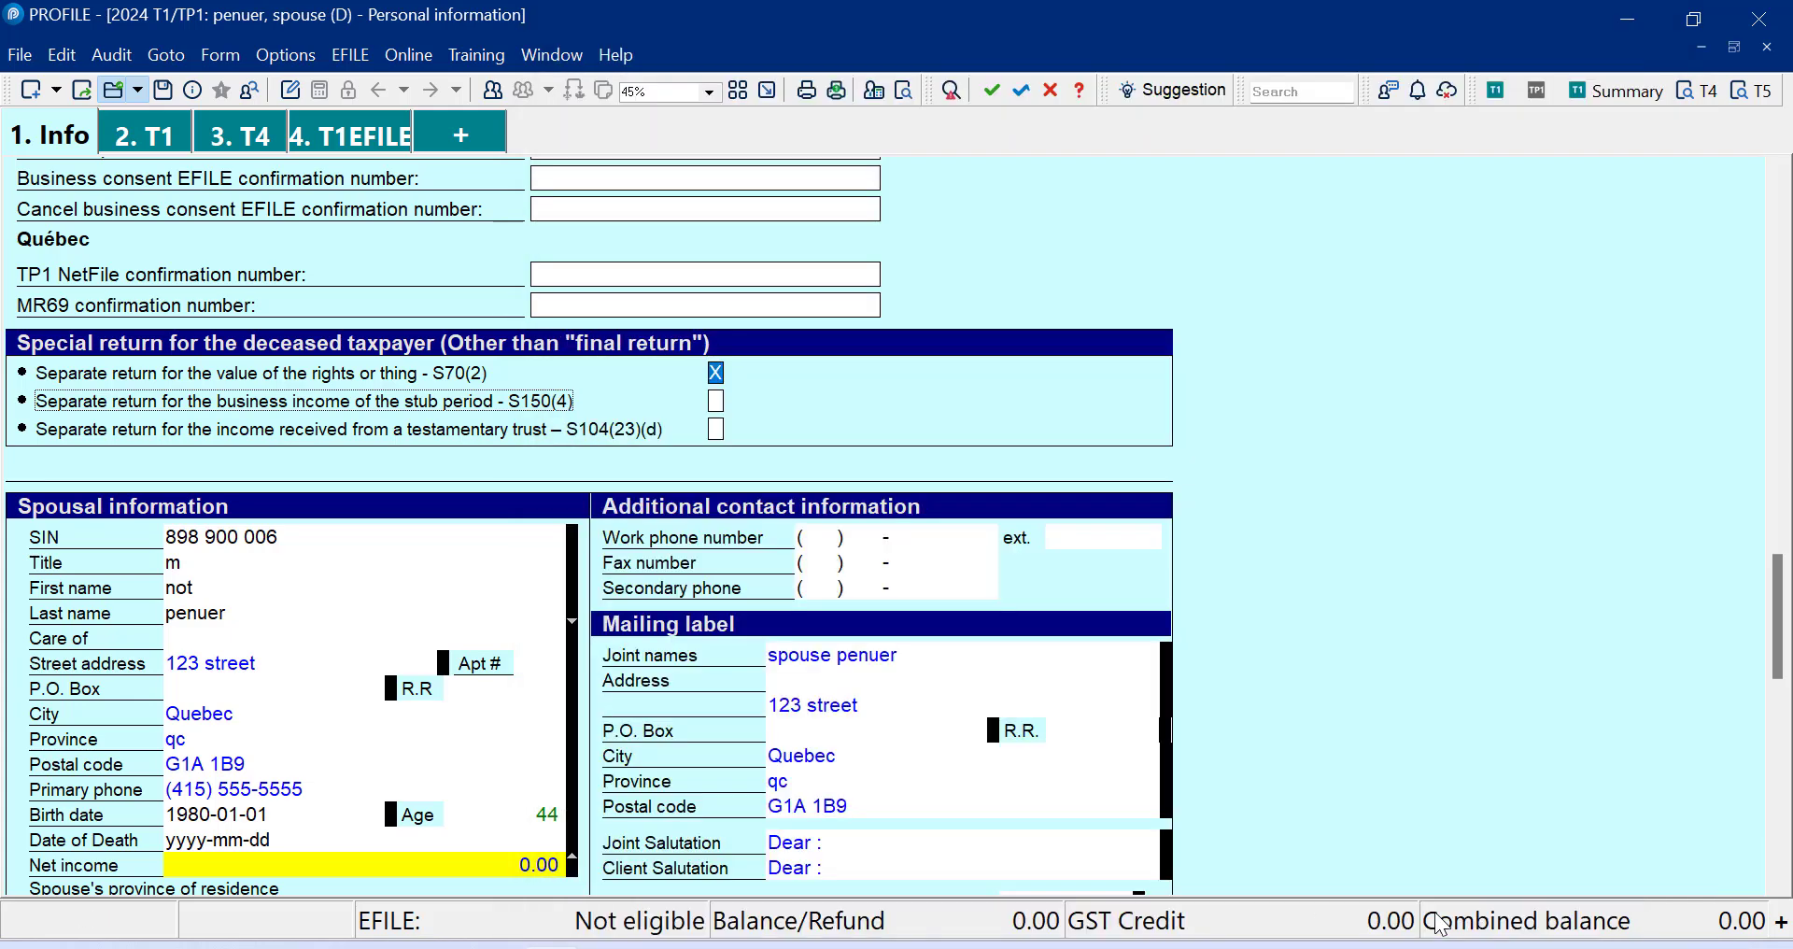